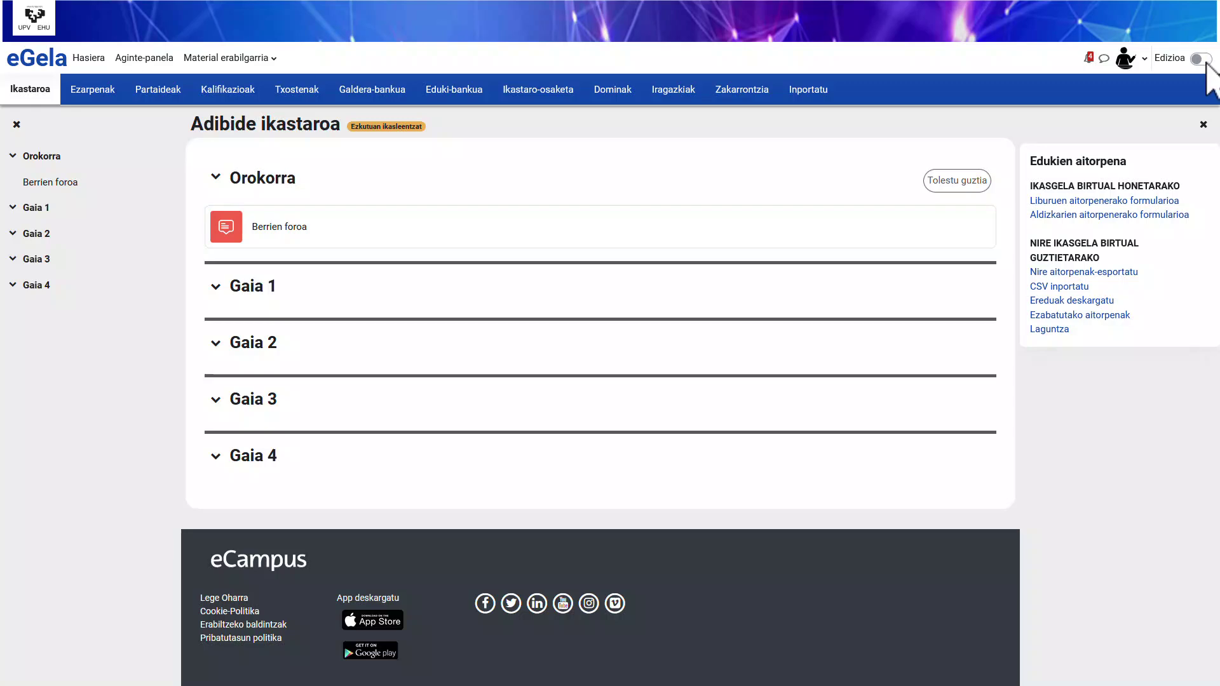
Step: Enable course editing and add Adibide fitxategia.pdf from the Carpeta de ejemplo folder to Gaia 1
{"action": "left_click", "coordinate": [1207, 64]}
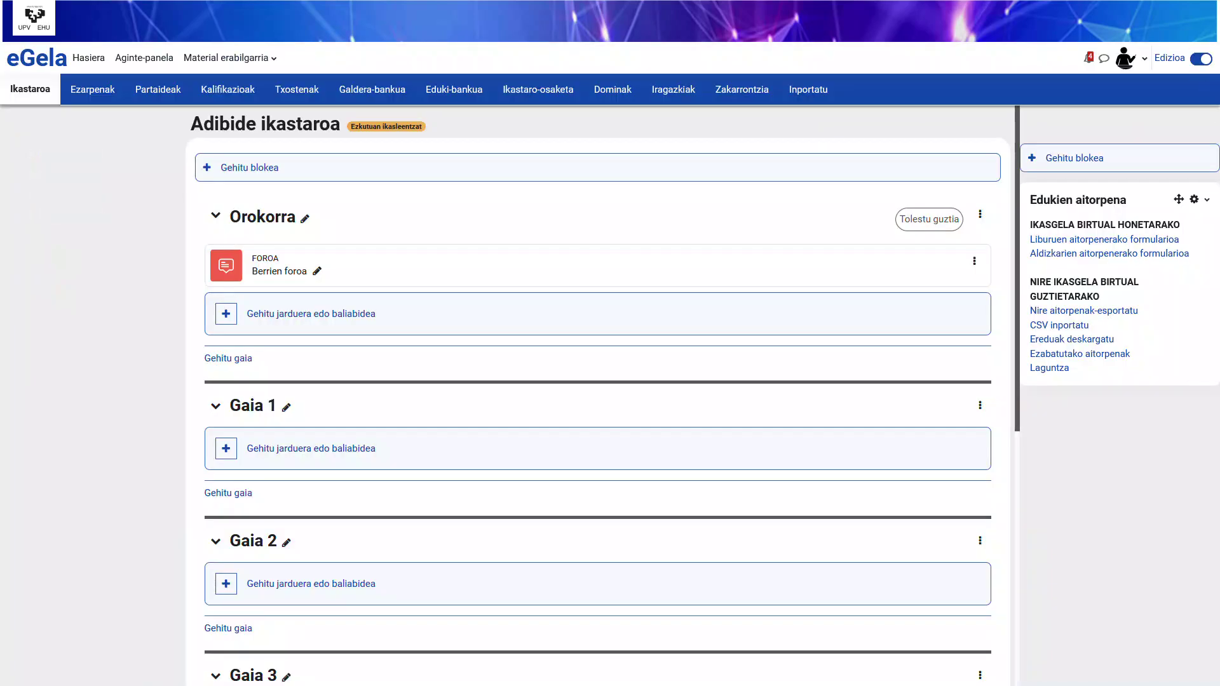
{"action": "key", "text": "alt+Tab"}
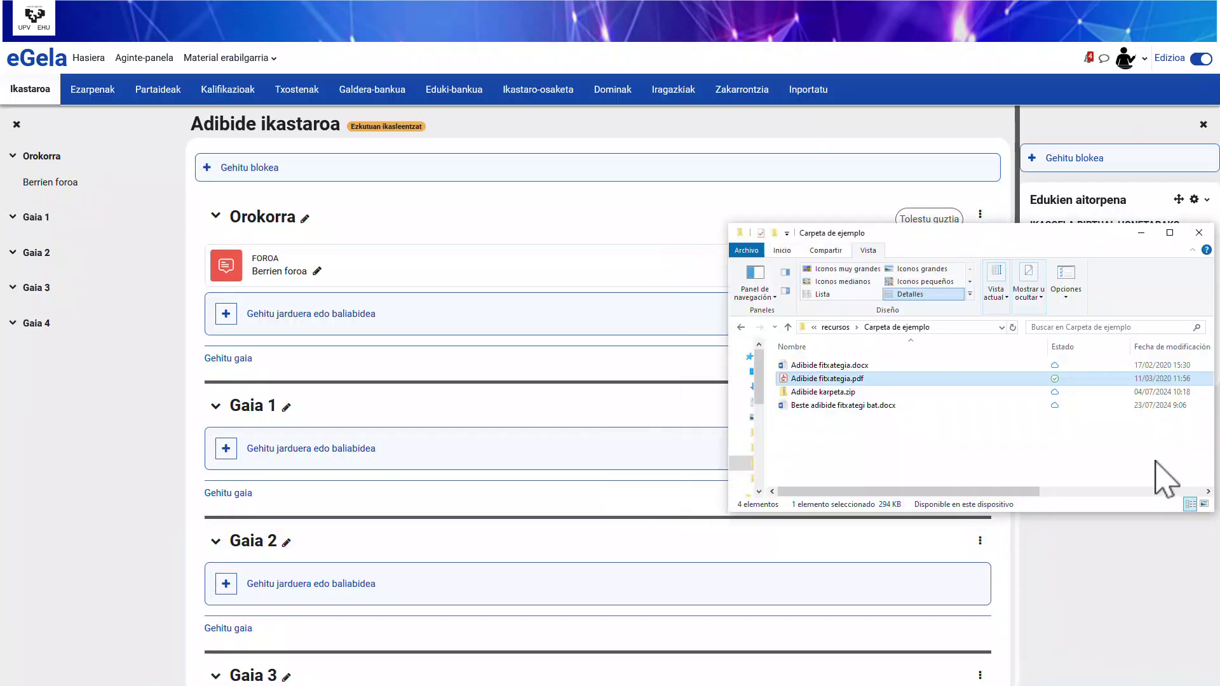
{"action": "left_click_drag", "start_coordinate": [786, 380], "coordinate": [349, 462]}
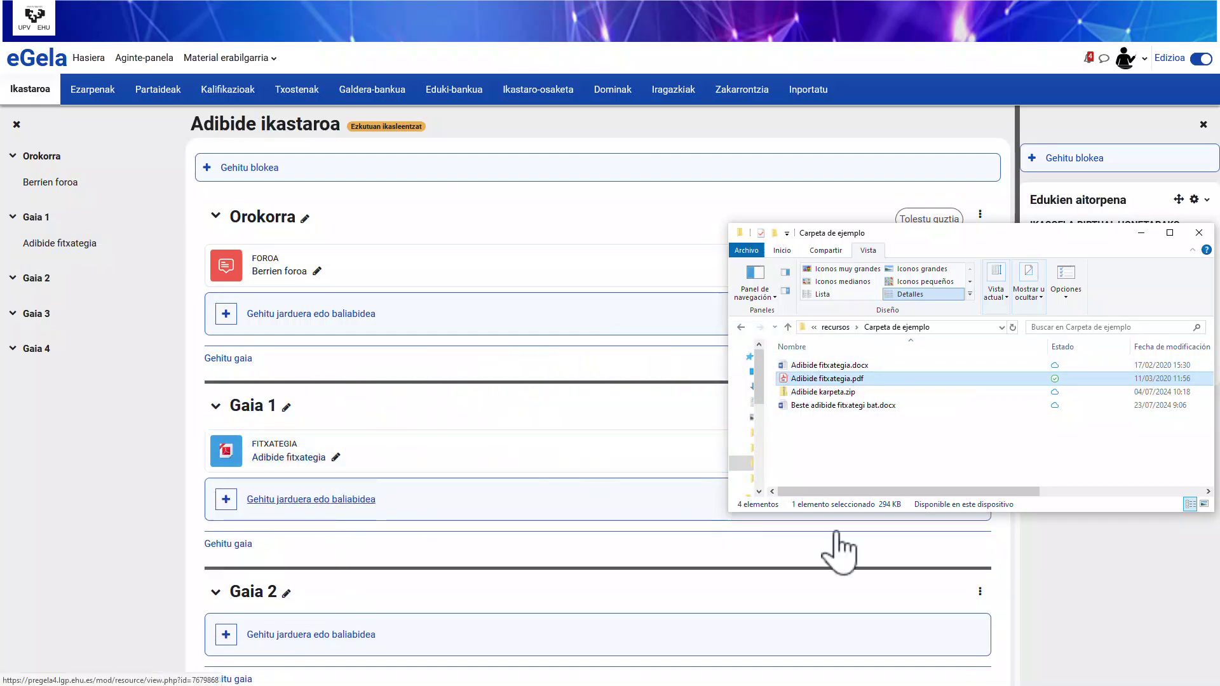
{"action": "key", "text": "alt+Tab"}
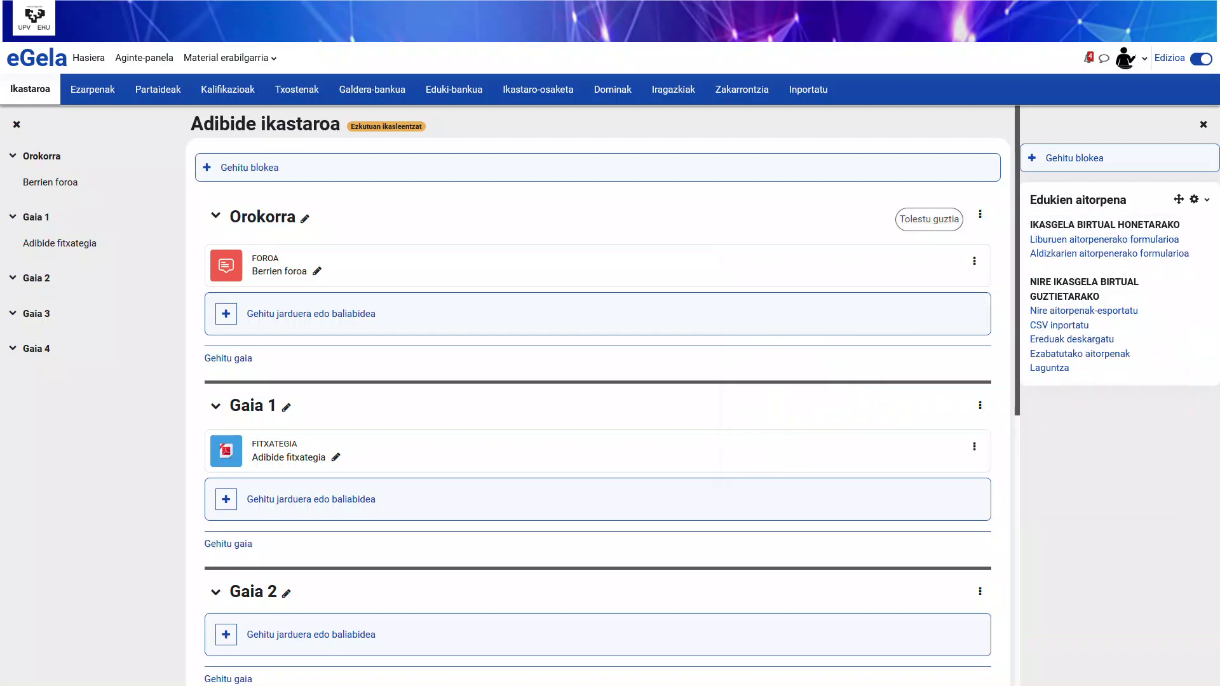
Step: Star the Fitxategia resource type as a favourite and start a new Fitxategia resource in Gaia 1
{"action": "left_click", "coordinate": [331, 502]}
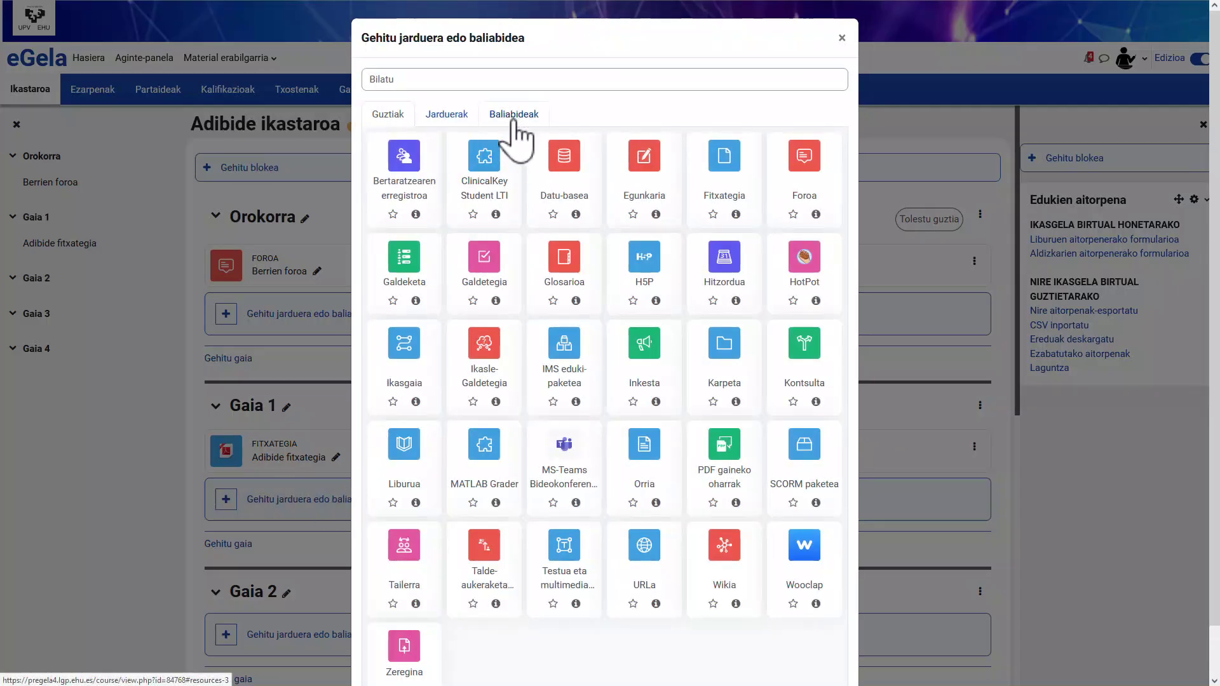
{"action": "left_click", "coordinate": [516, 117]}
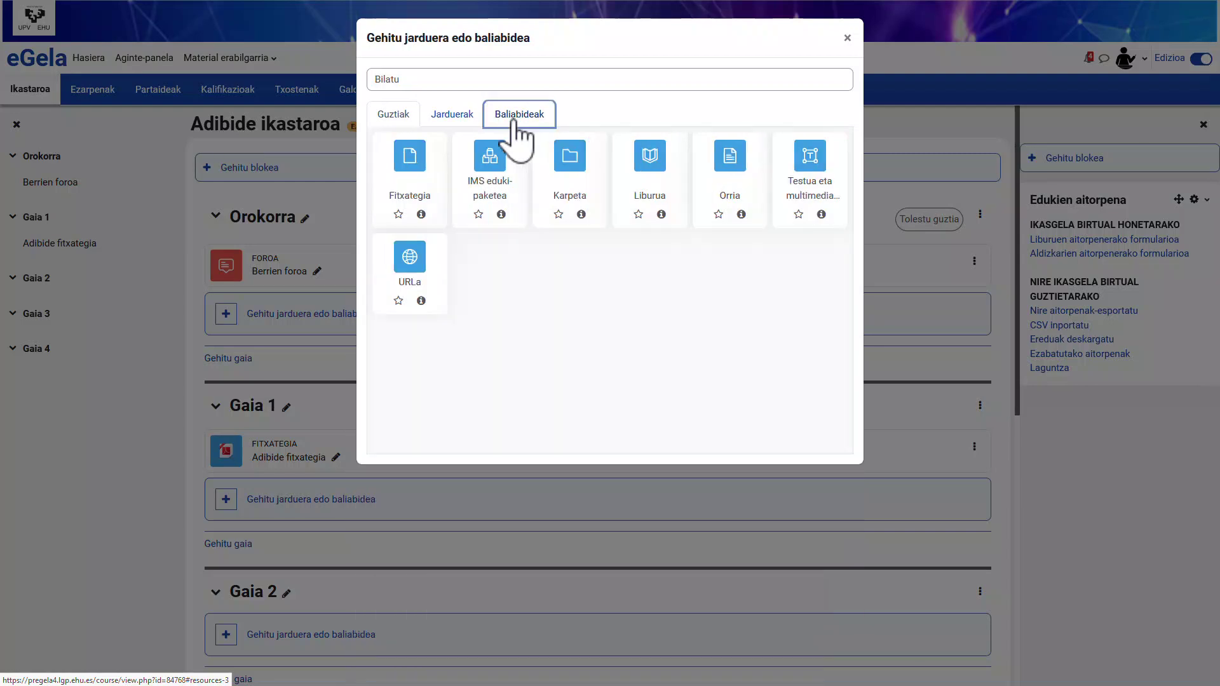
{"action": "left_click", "coordinate": [399, 214]}
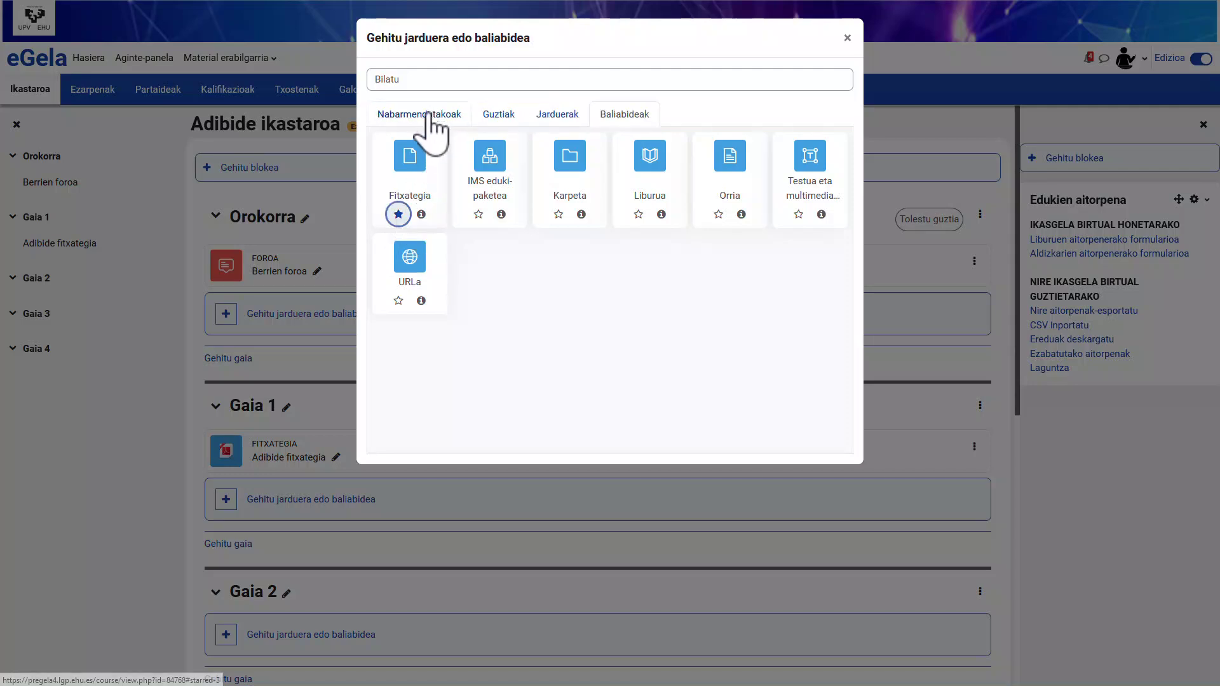
{"action": "left_click", "coordinate": [428, 117]}
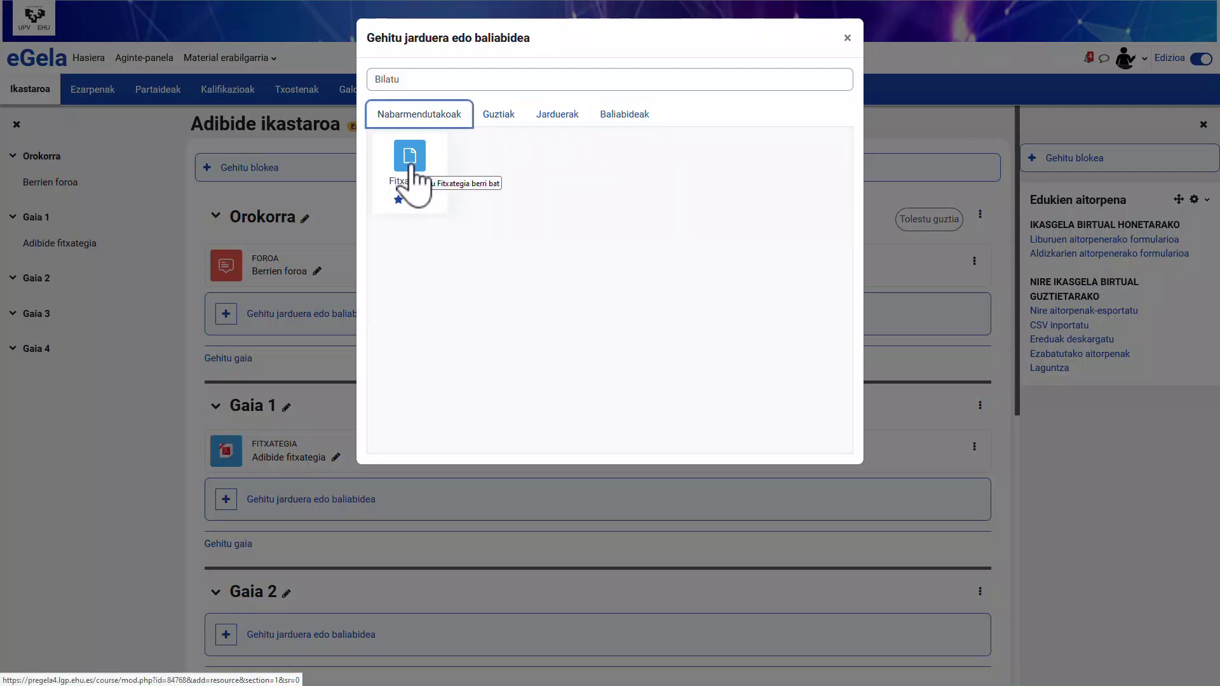
{"action": "left_click", "coordinate": [411, 166]}
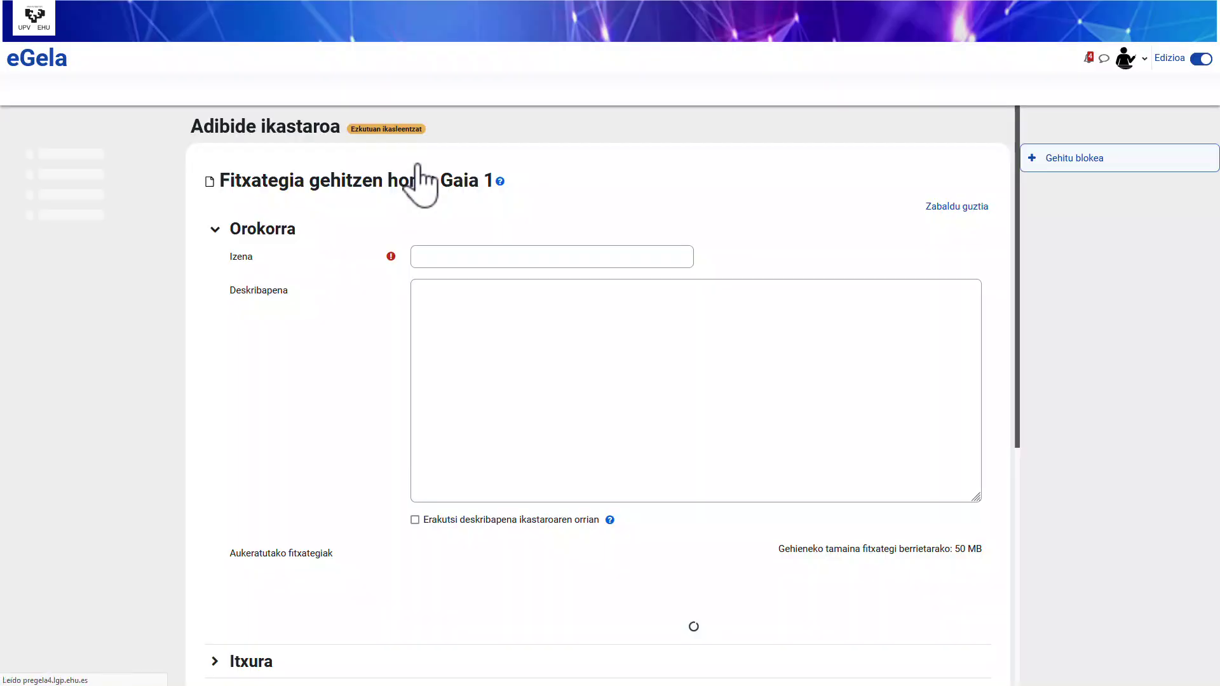
Step: Name the resource Gida didaktikoa, enter a bold description of learning goals and 3-hour workload, and show it on the course page
{"action": "left_click", "coordinate": [429, 257]}
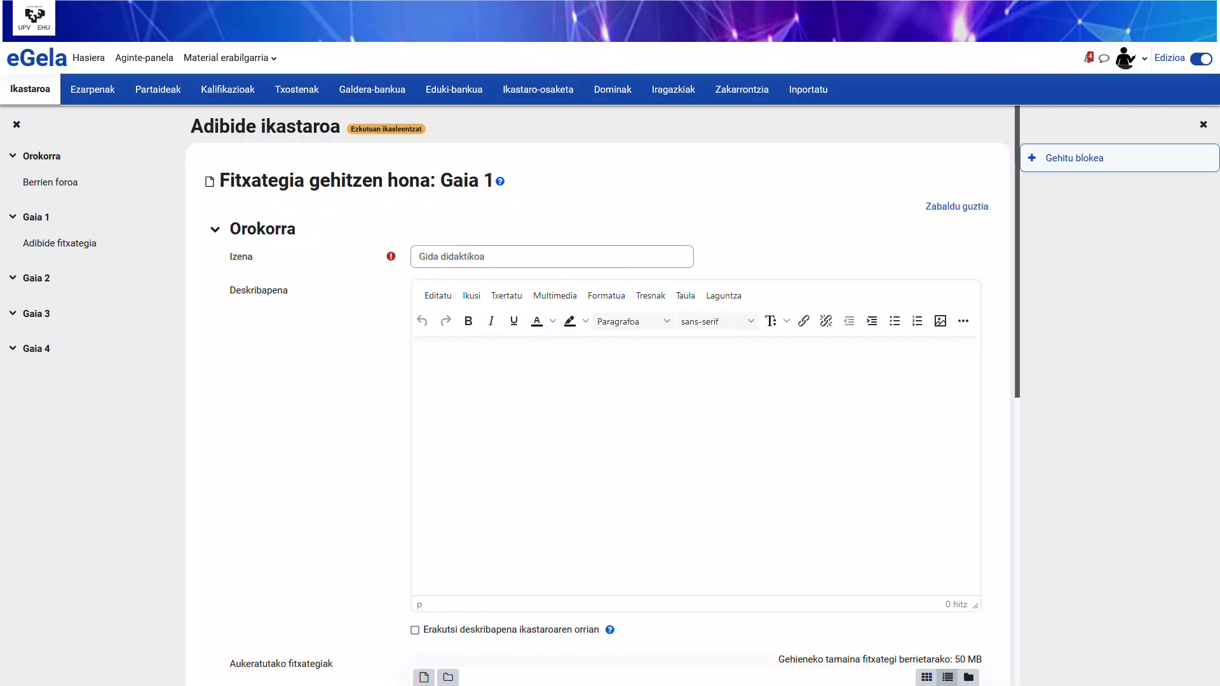
{"action": "left_click", "coordinate": [498, 352]}
{"action": "type", "text": "Dokumentu honetan ikaskuntzaren helburuak eta lan-dinamikak azaltzen dira. Aurreikusitako lan-denbora: 3 ordu"}
{"action": "key", "text": "ctrl+a"}
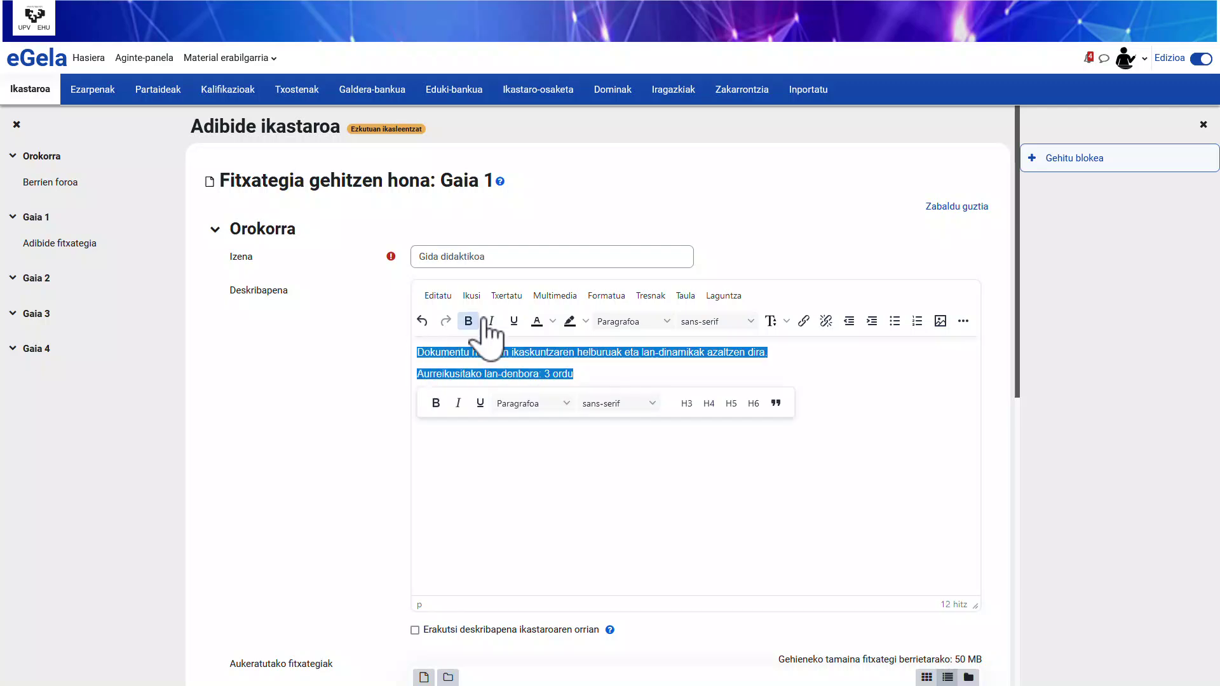
{"action": "left_click", "coordinate": [468, 321]}
{"action": "scroll", "coordinate": [418, 570], "scroll_direction": "down", "scroll_amount": 1}
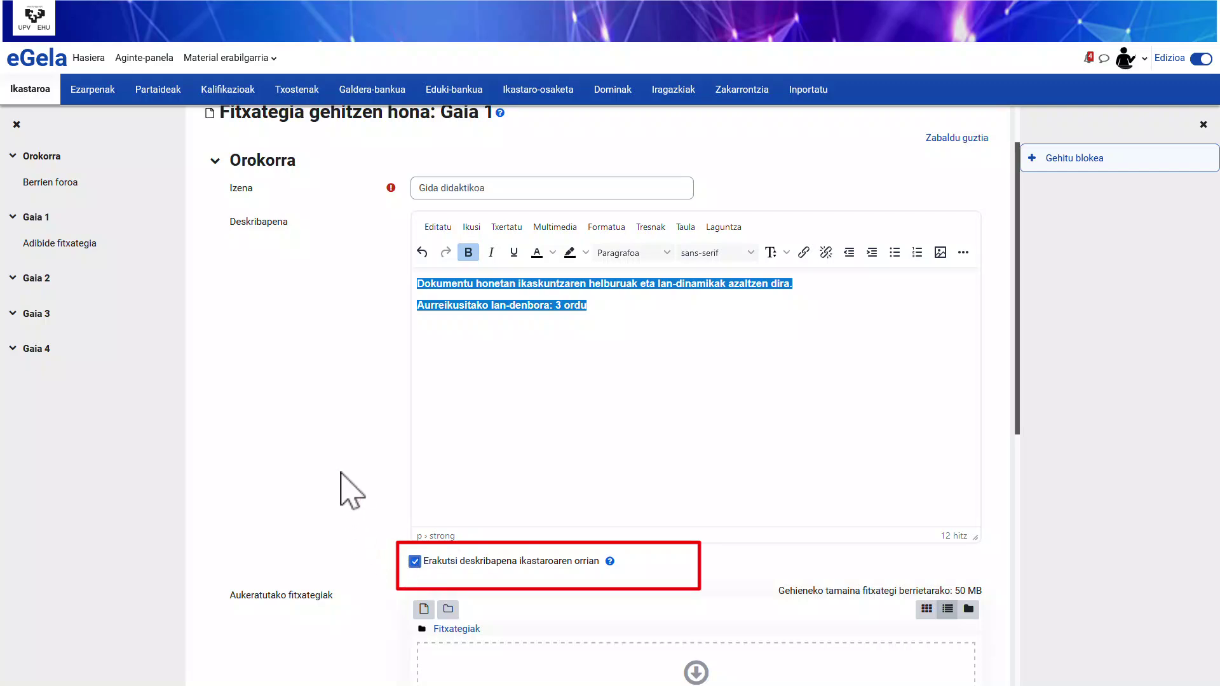
Step: Examine the file picker's sources: upload, server files, recent files, private files, free images and the content bank
{"action": "scroll", "coordinate": [352, 488], "scroll_direction": "down", "scroll_amount": 4}
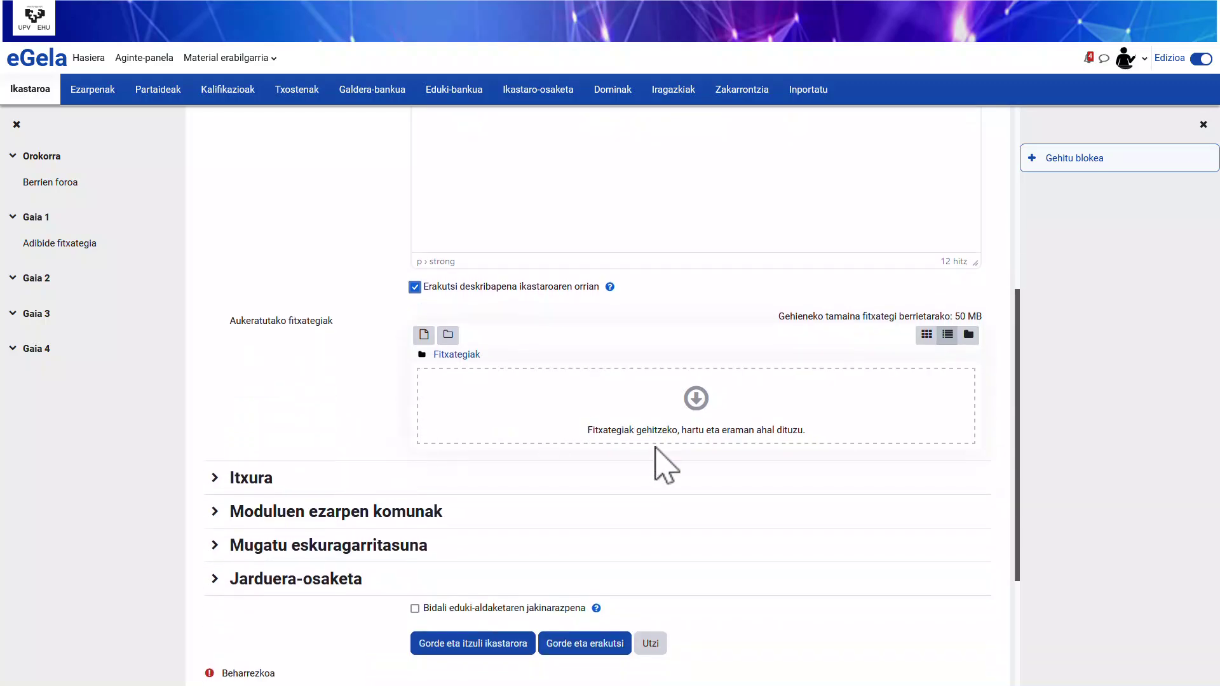
{"action": "left_click", "coordinate": [696, 401]}
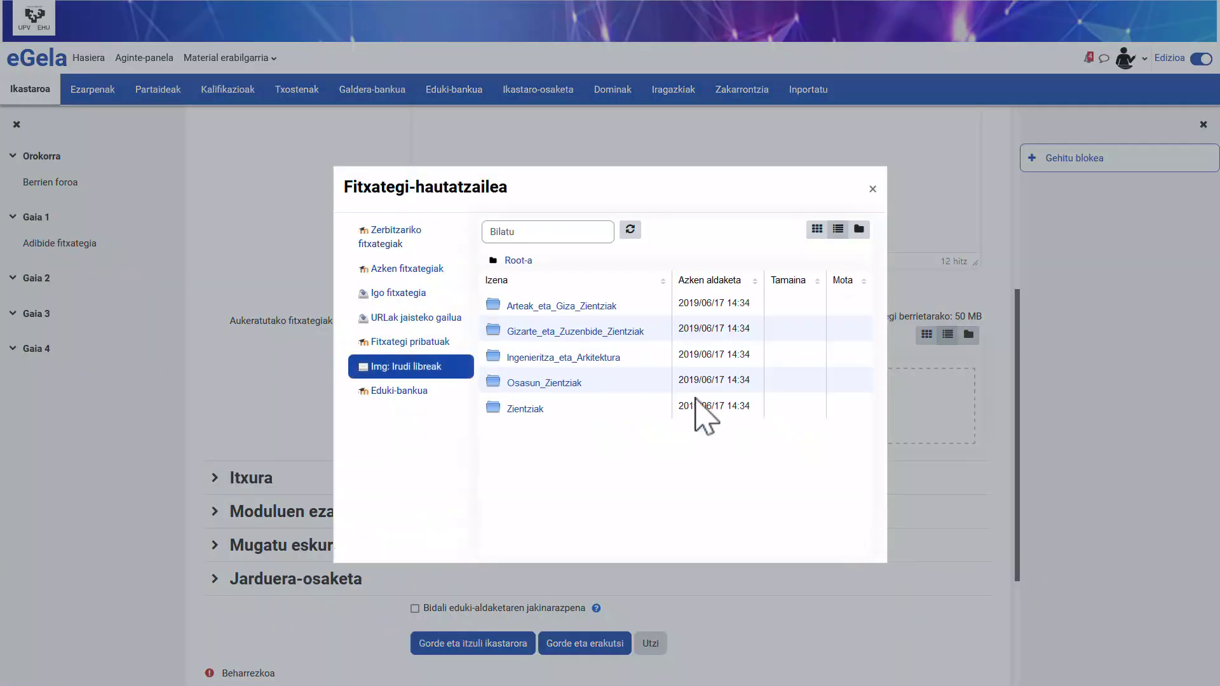
{"action": "left_click", "coordinate": [390, 294]}
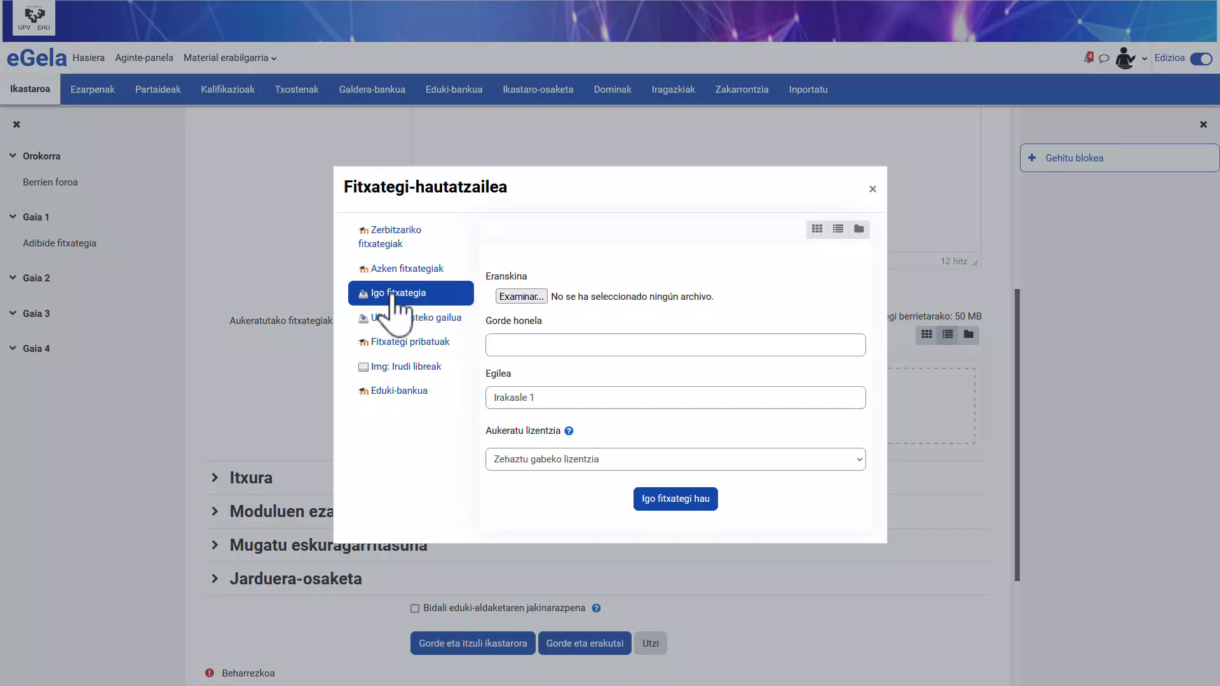
{"action": "left_click", "coordinate": [416, 244]}
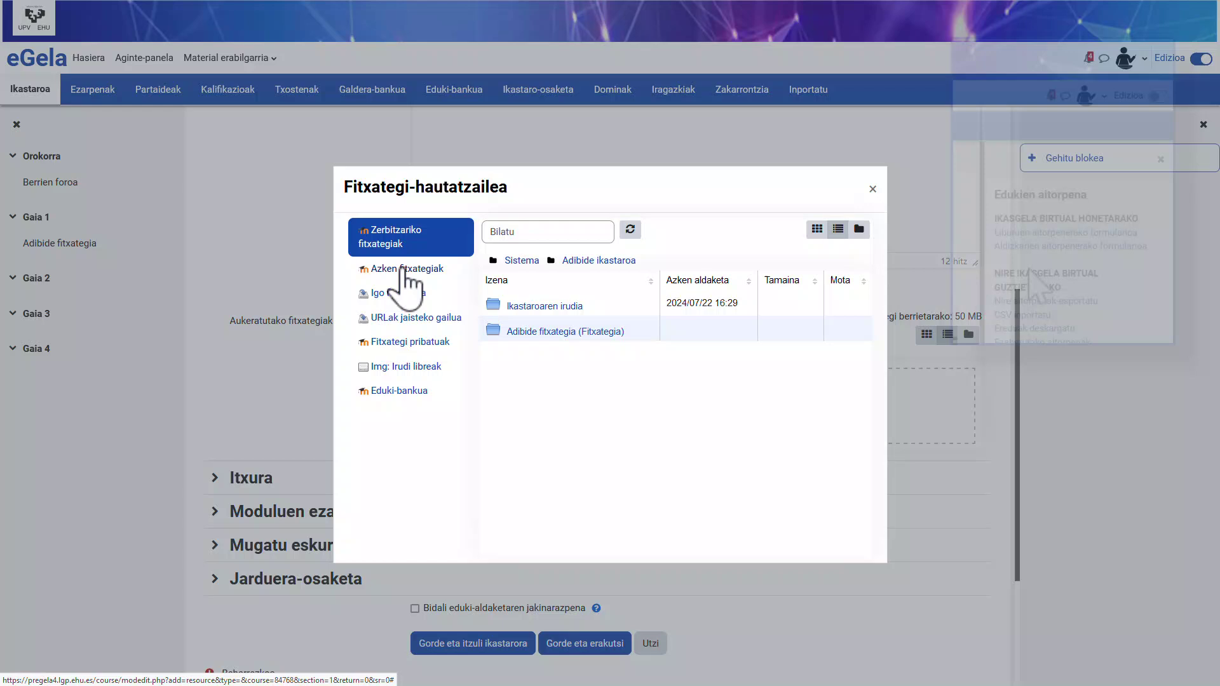
{"action": "left_click", "coordinate": [403, 269]}
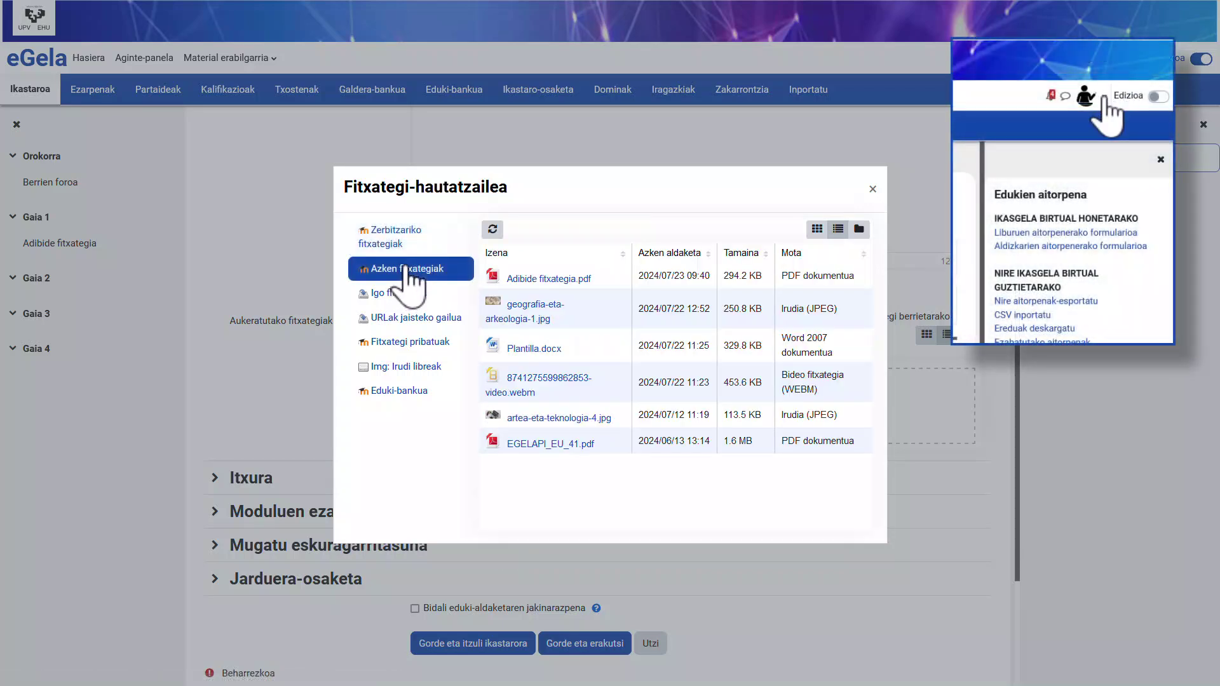
{"action": "left_click", "coordinate": [407, 343]}
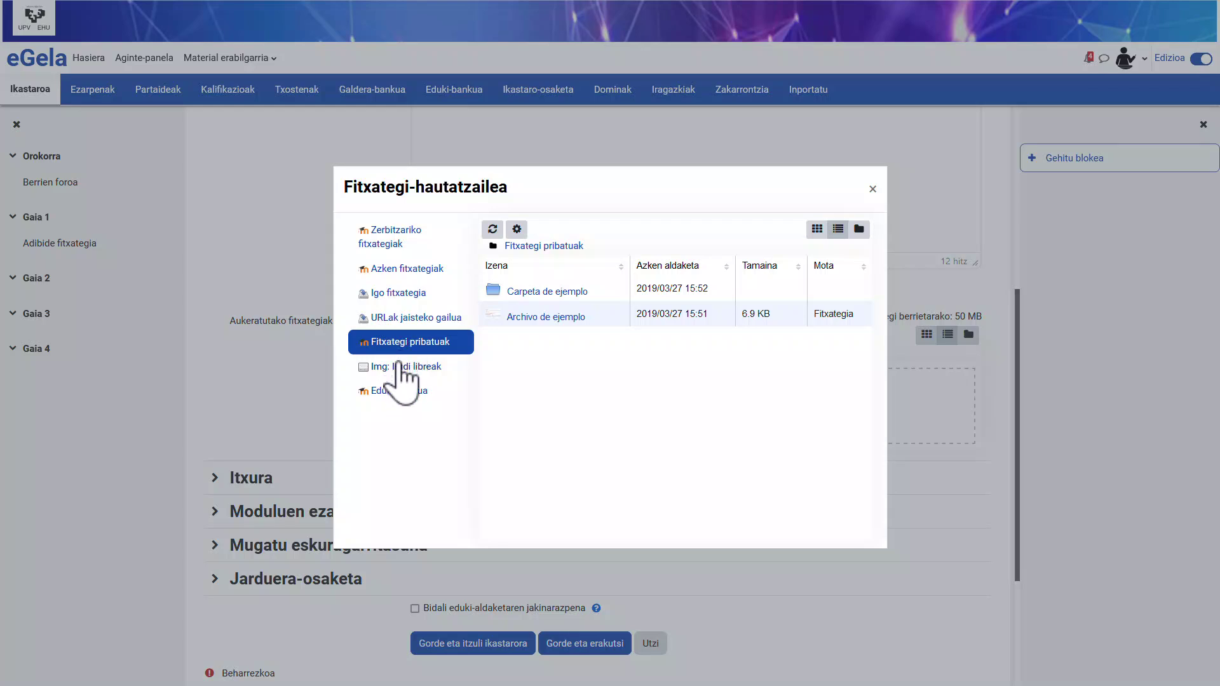
{"action": "left_click", "coordinate": [398, 370]}
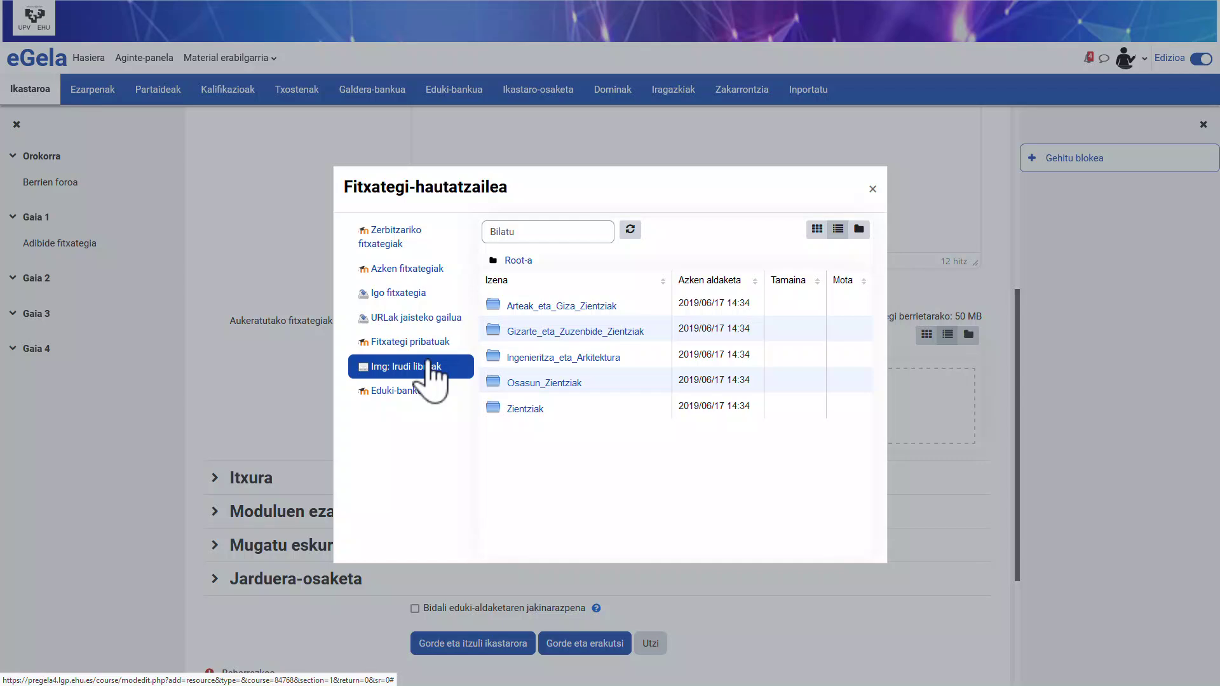
{"action": "left_click", "coordinate": [396, 393]}
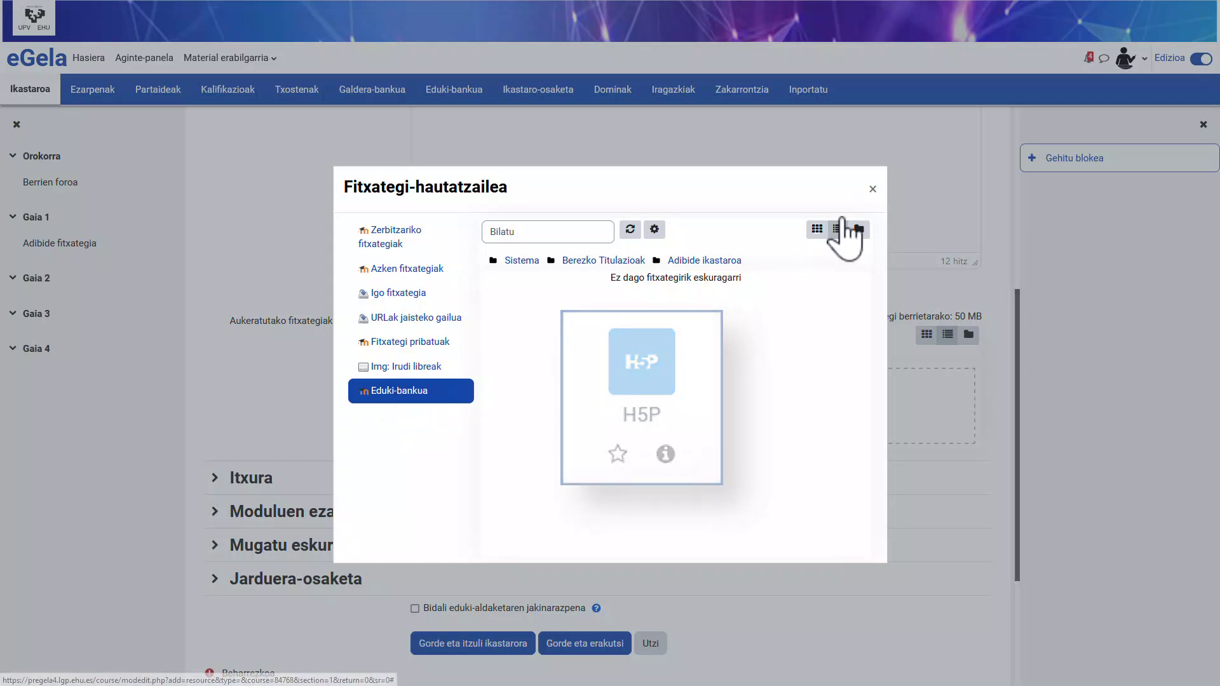
{"action": "left_click", "coordinate": [872, 189]}
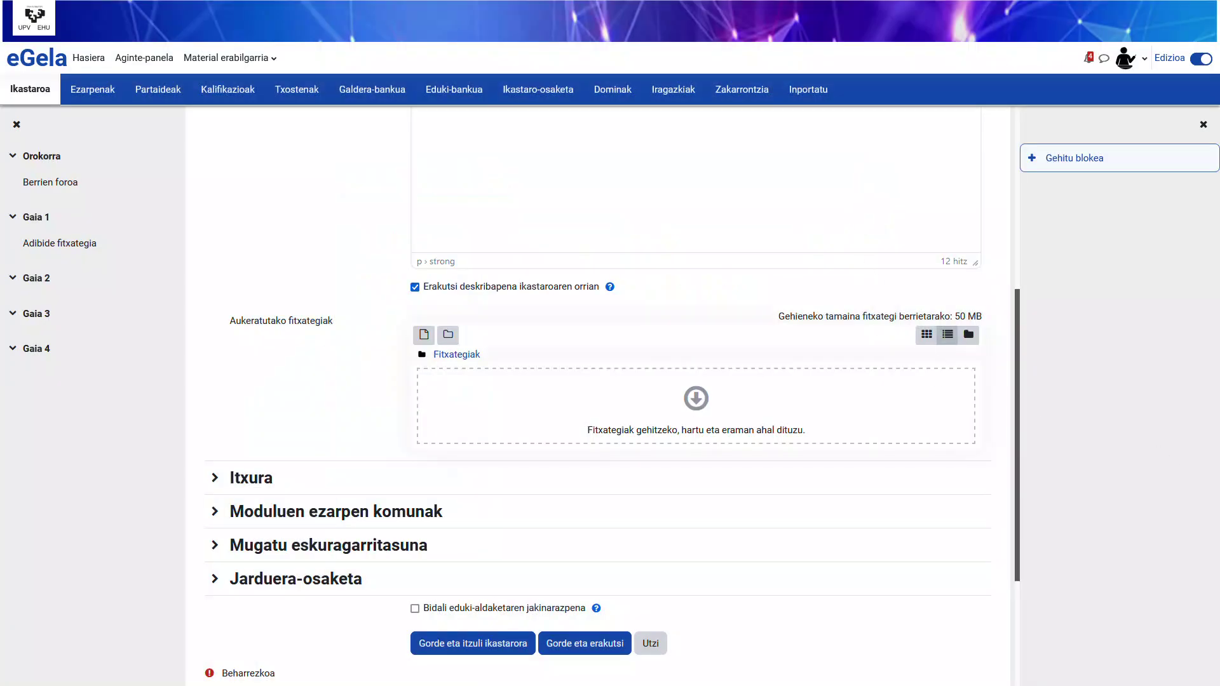
Step: Add Adibide fitxategia.docx from the Carpeta de ejemplo folder to the resource's selected files
{"action": "key", "text": "alt+Tab"}
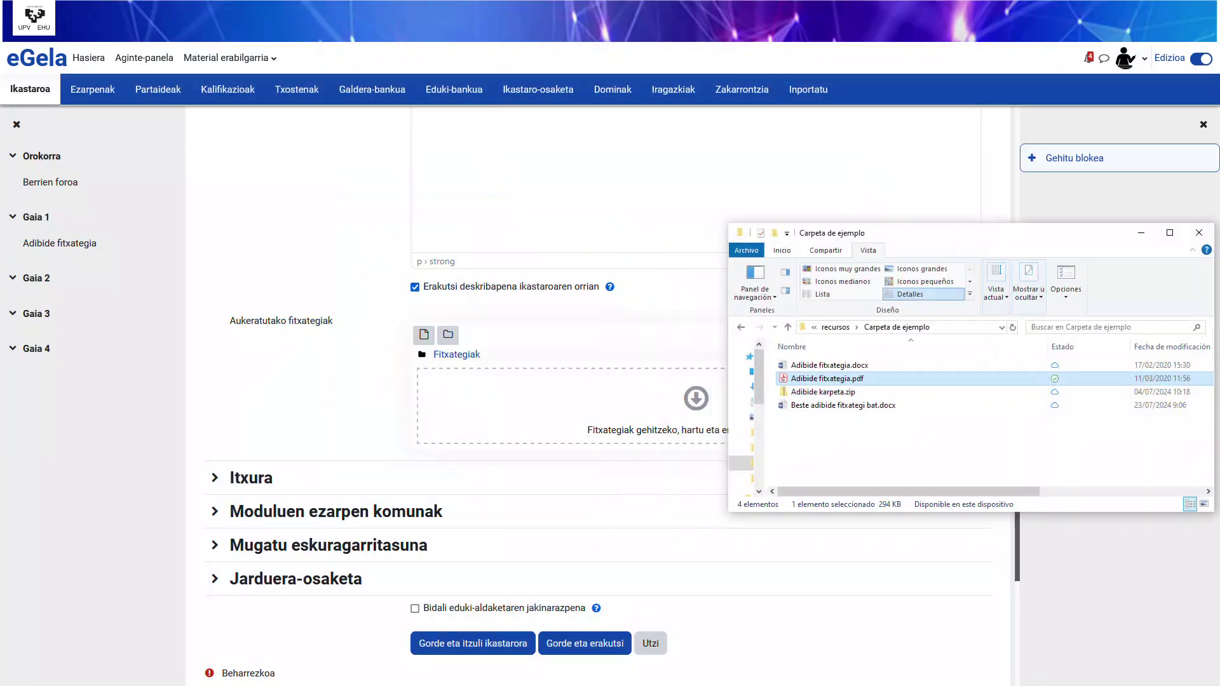
{"action": "left_click", "coordinate": [828, 366]}
{"action": "left_click_drag", "start_coordinate": [826, 367], "coordinate": [566, 417]}
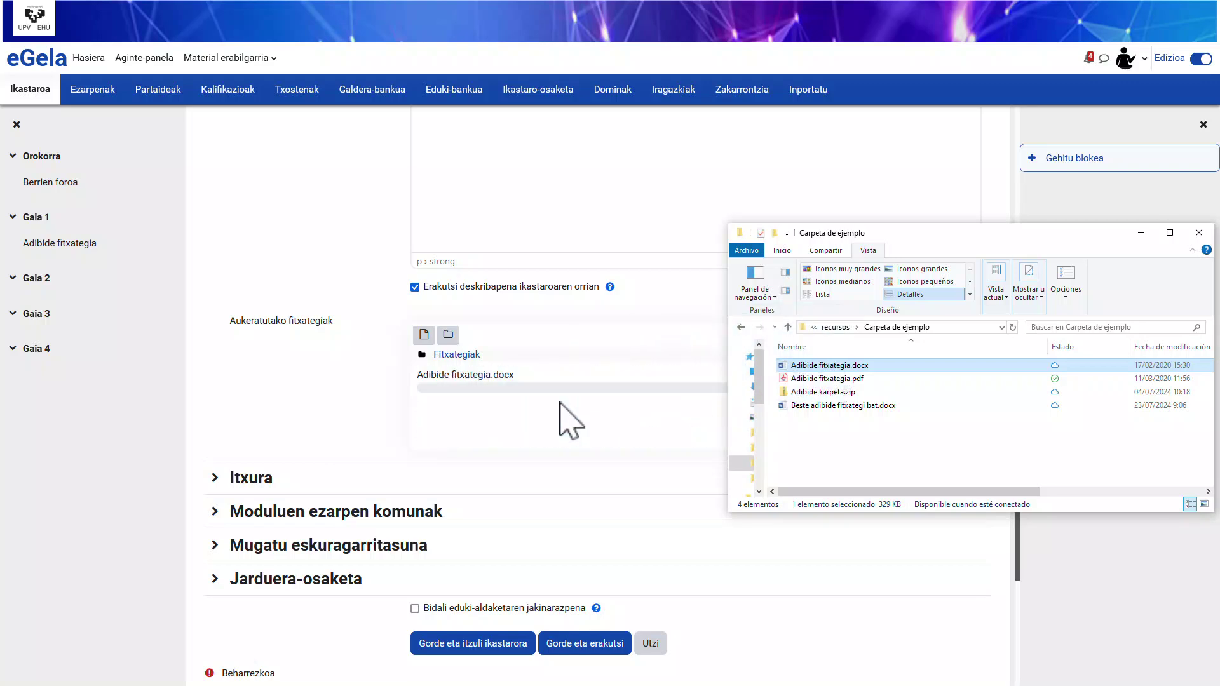
{"action": "left_click", "coordinate": [357, 411]}
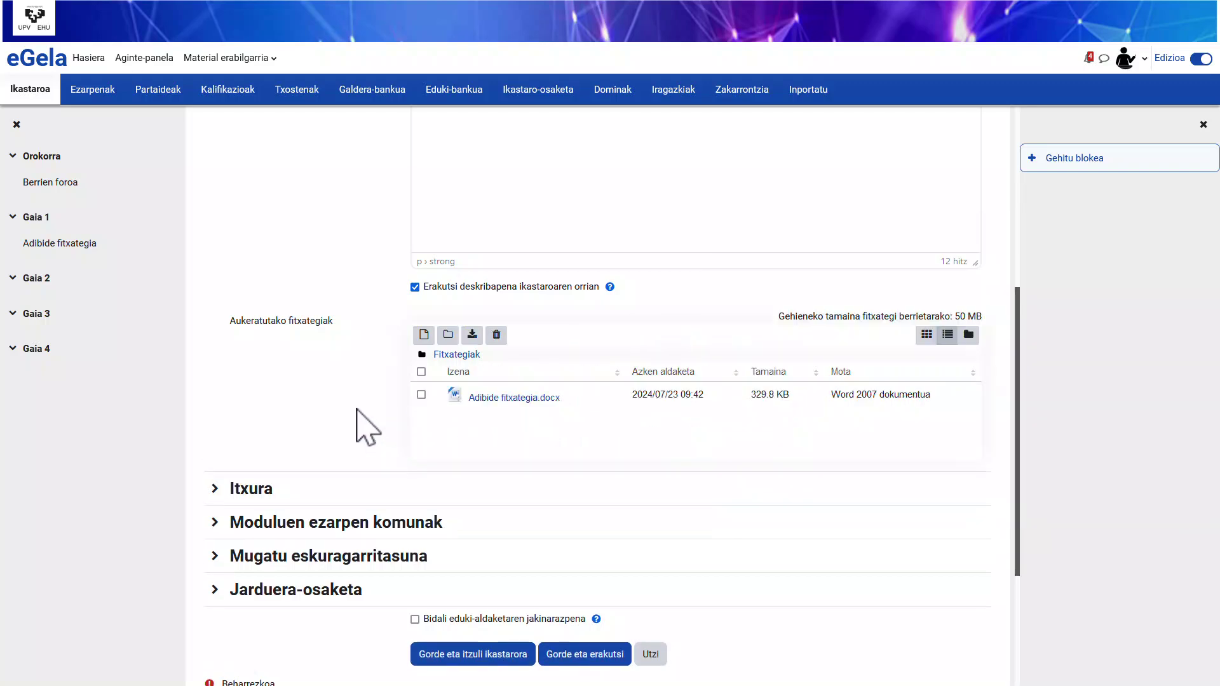
Step: Set the resource's appearance to show size, type and upload/modified date, and save it, returning to the course
{"action": "left_click", "coordinate": [215, 489]}
{"action": "scroll", "coordinate": [350, 409], "scroll_direction": "down", "scroll_amount": 4}
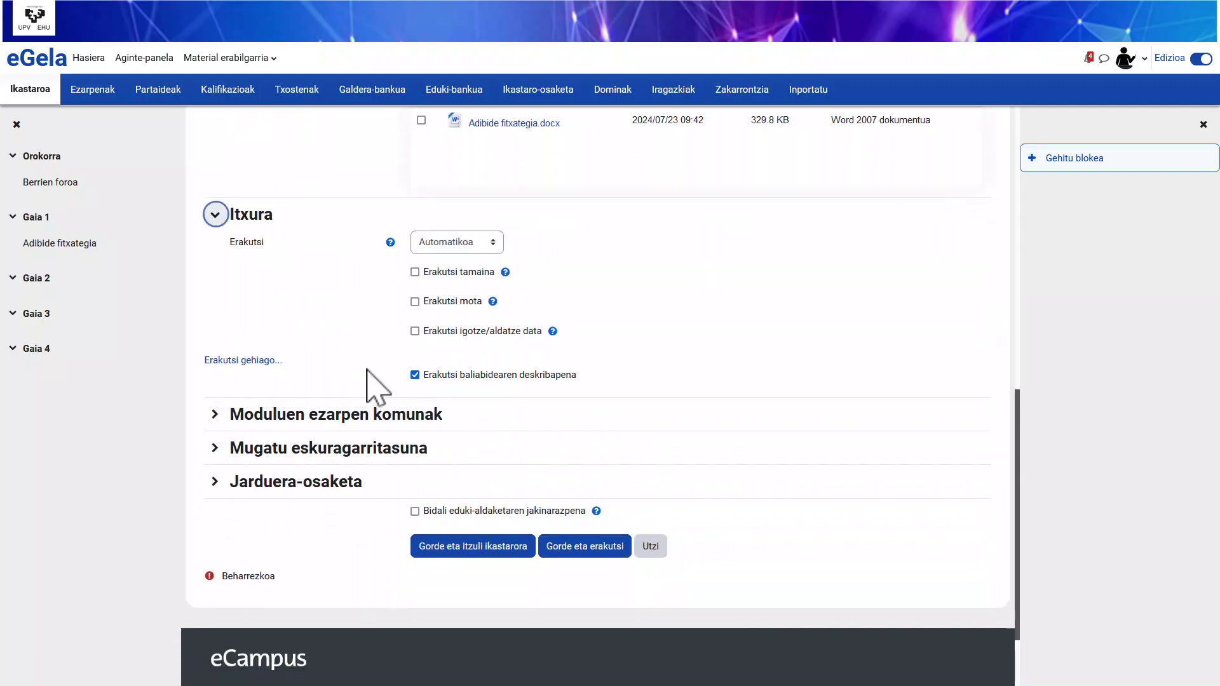
{"action": "left_click", "coordinate": [414, 272]}
{"action": "left_click", "coordinate": [415, 302]}
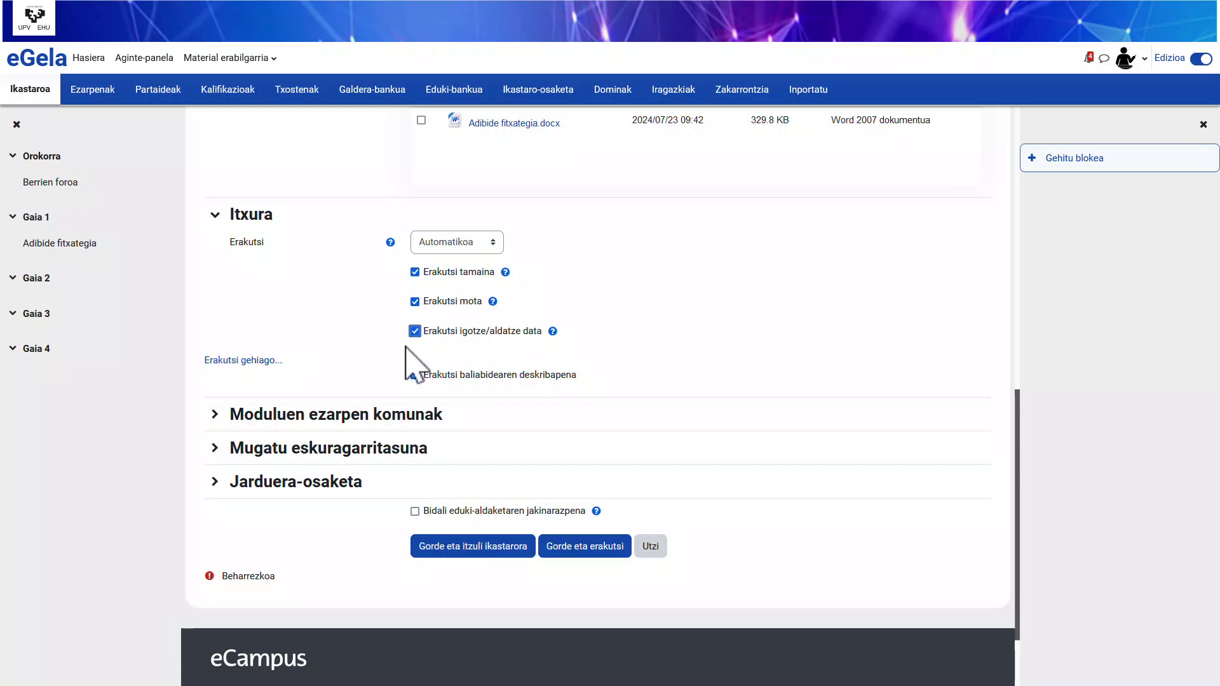
{"action": "left_click", "coordinate": [497, 552]}
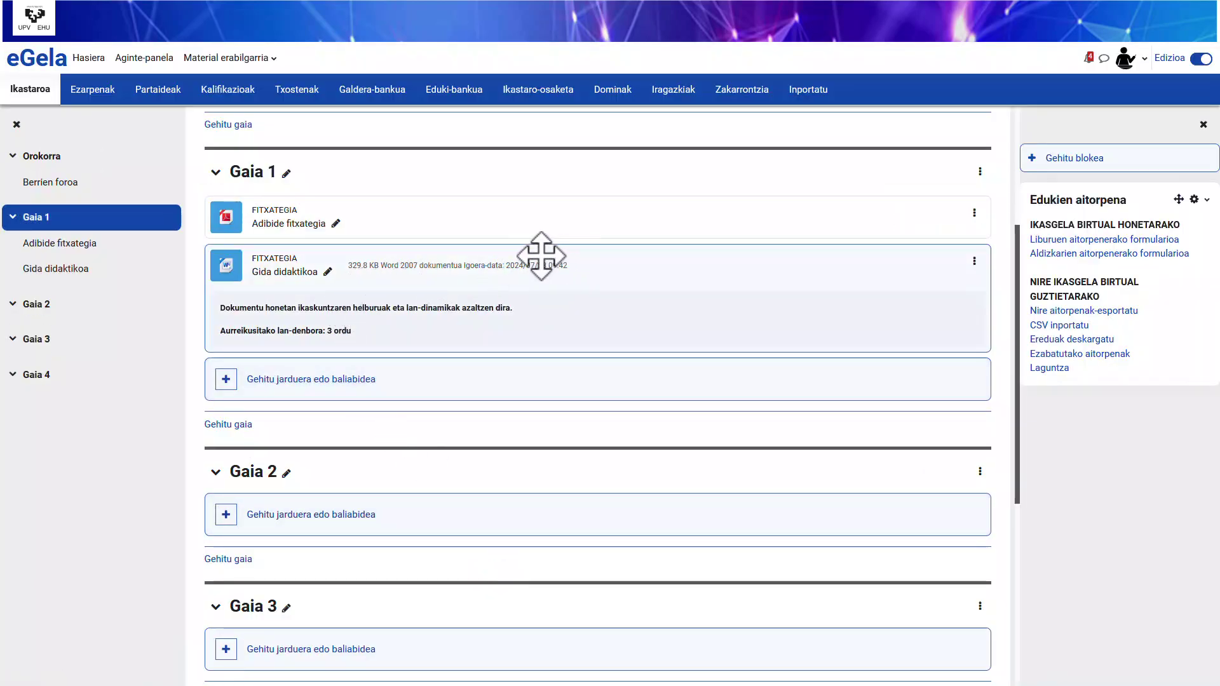
Step: Move Gida didaktikoa above Adibide fitxategia in Gaia 1 and rename Adibide fitxategia as Izenburua aldatuta
{"action": "left_click_drag", "start_coordinate": [518, 256], "coordinate": [531, 239]}
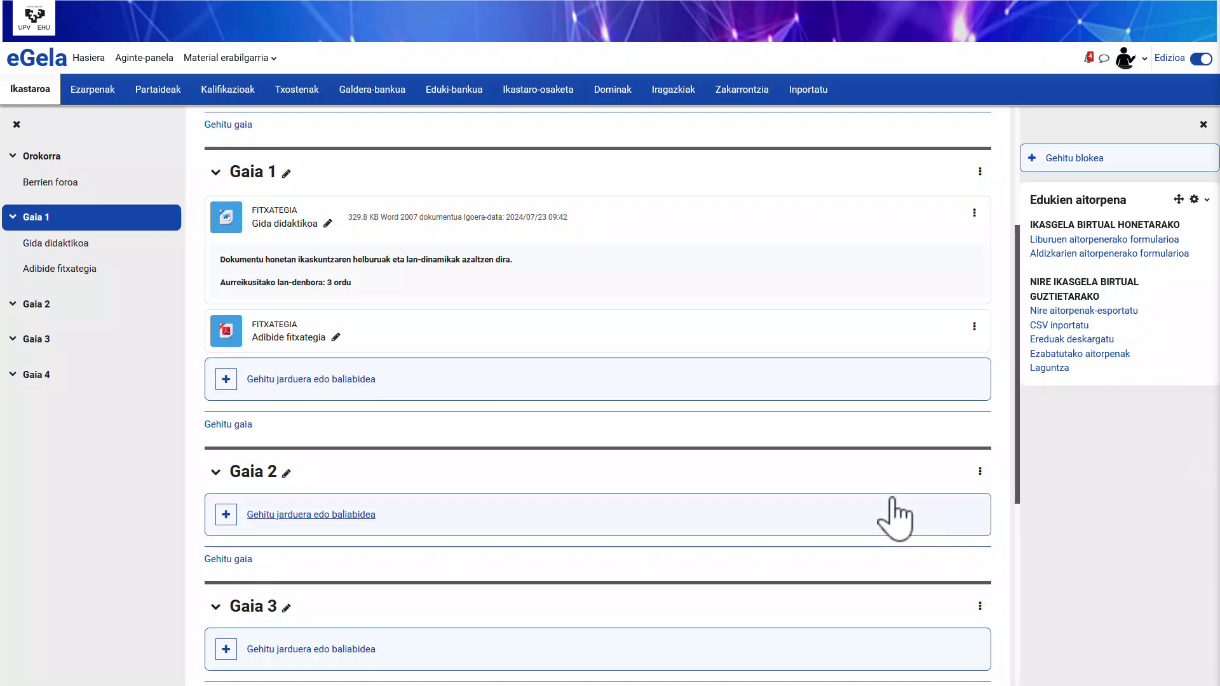
{"action": "left_click", "coordinate": [337, 336]}
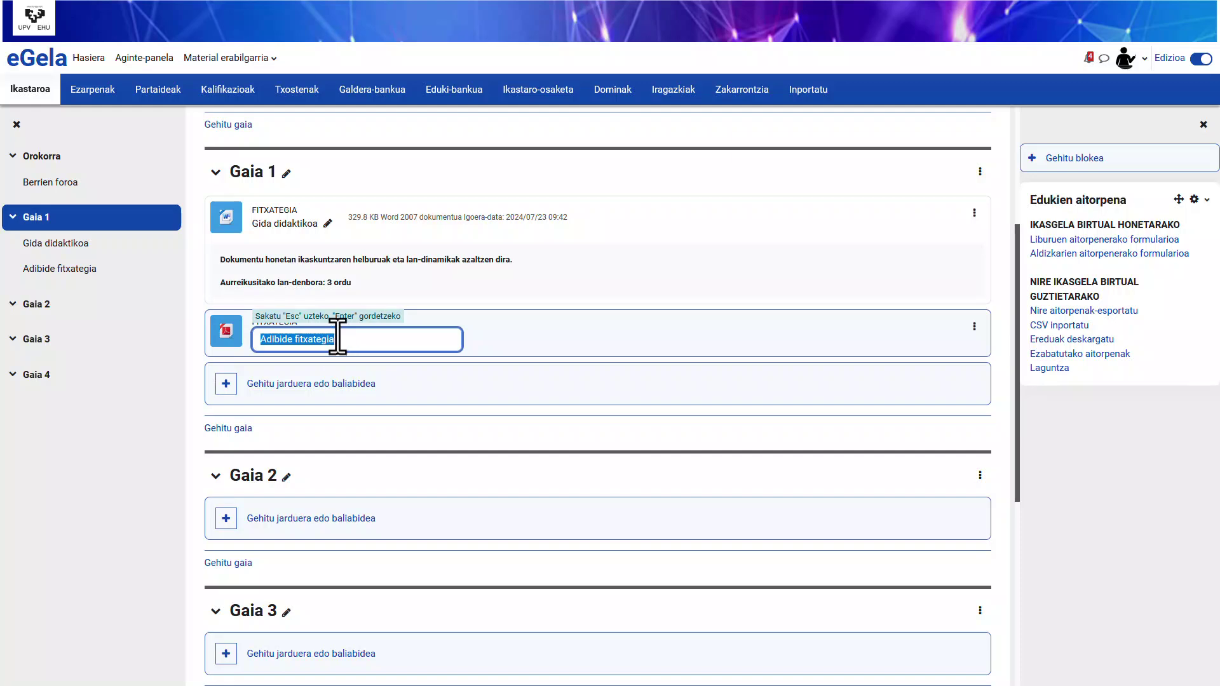
{"action": "type", "text": "Izenburua aldatuta"}
{"action": "key", "text": "Return"}
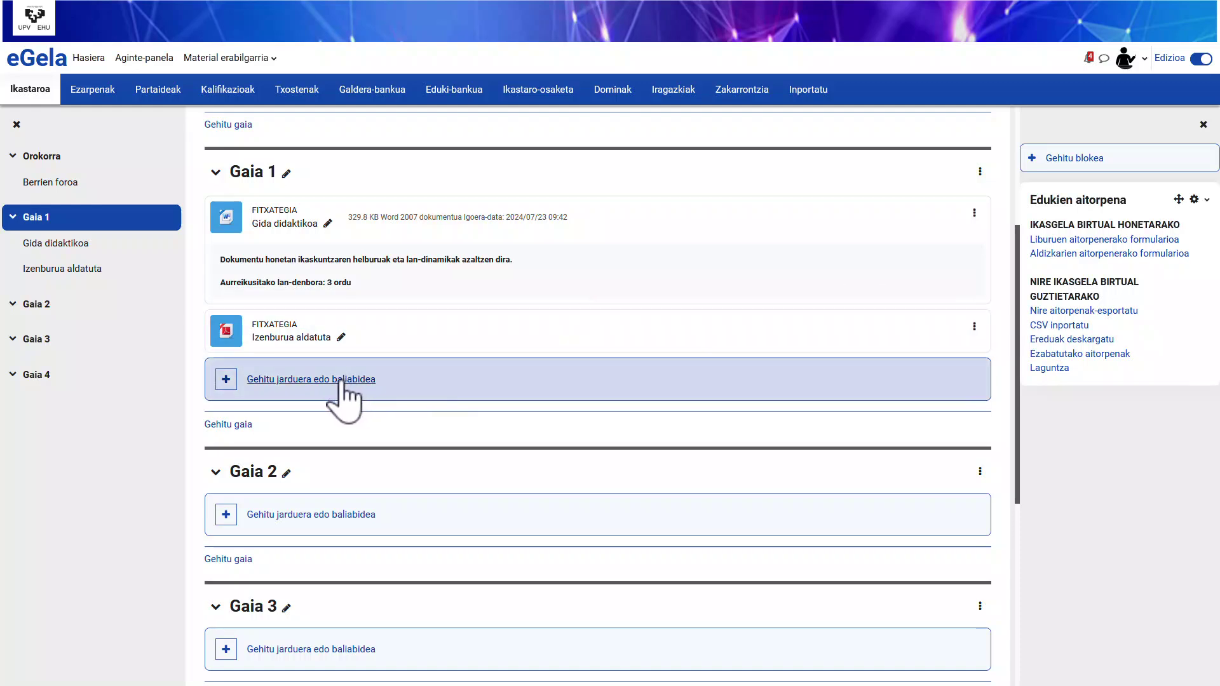
Step: Start a new URLa resource in Gaia 1 and name it Liburutegia
{"action": "left_click", "coordinate": [343, 389]}
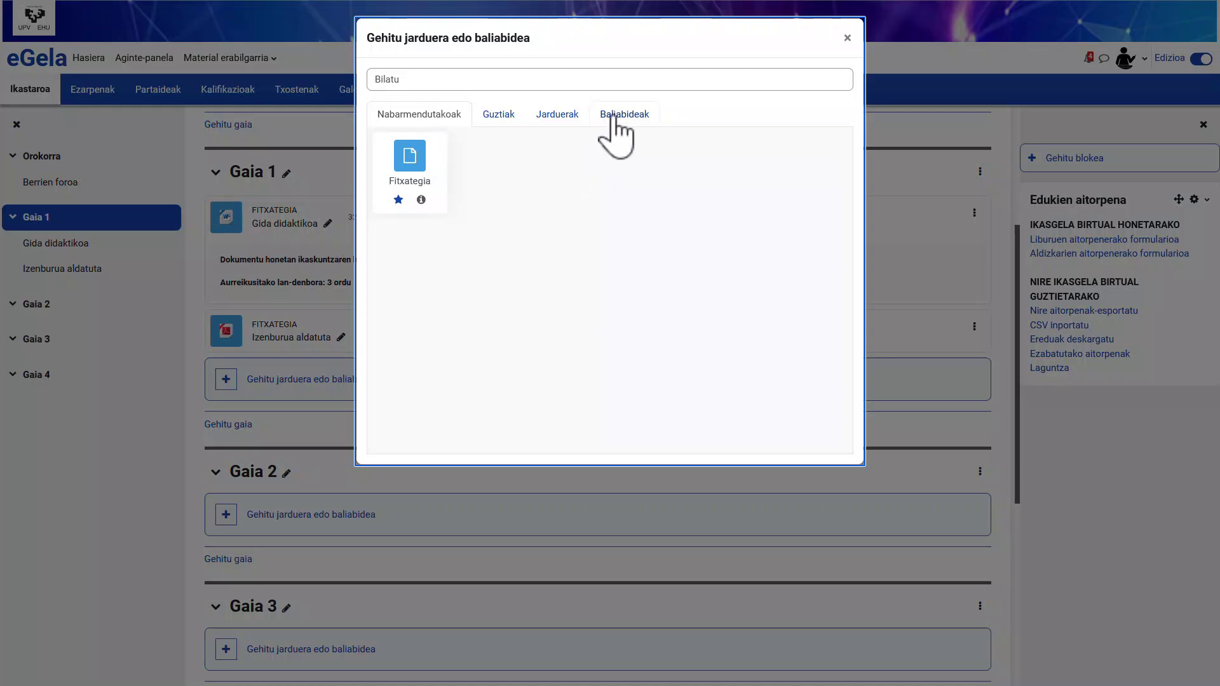
{"action": "left_click", "coordinate": [614, 115]}
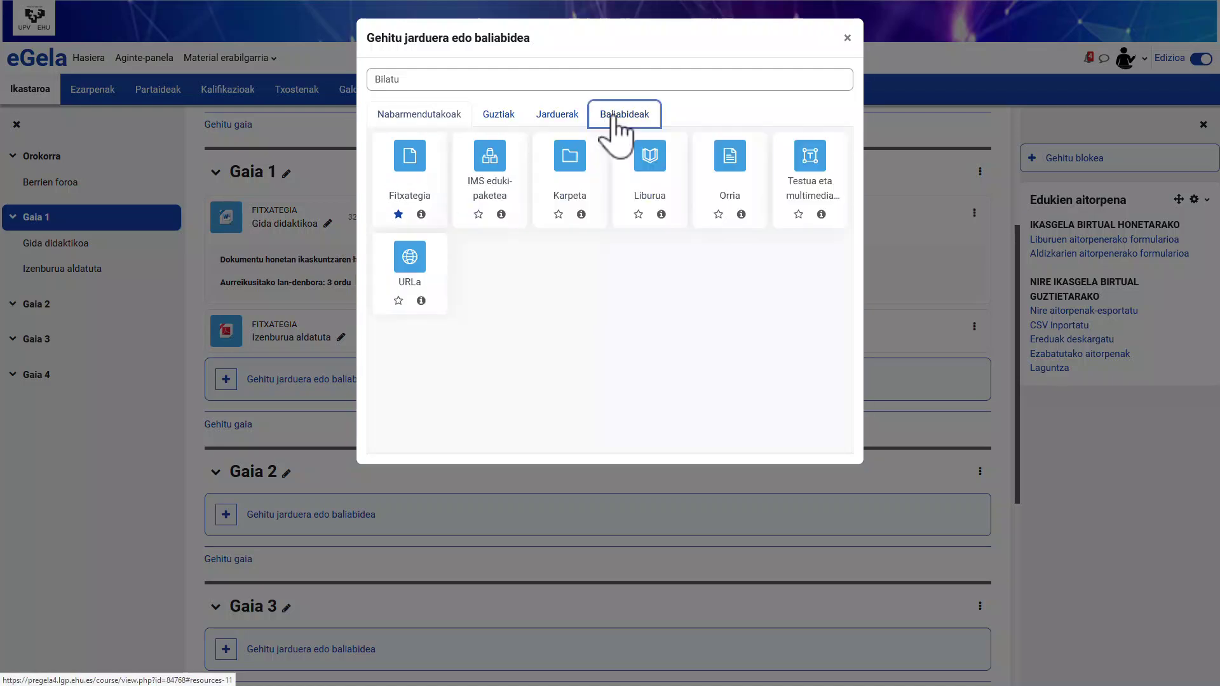
{"action": "left_click", "coordinate": [412, 269]}
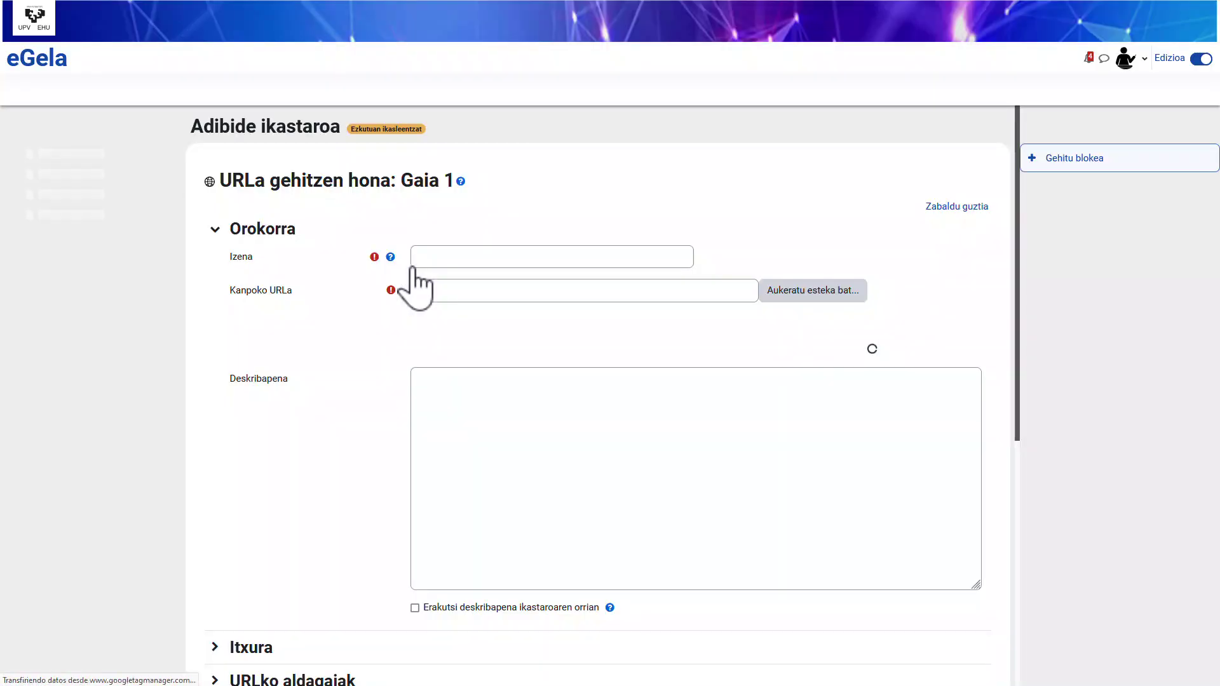
{"action": "left_click", "coordinate": [437, 257]}
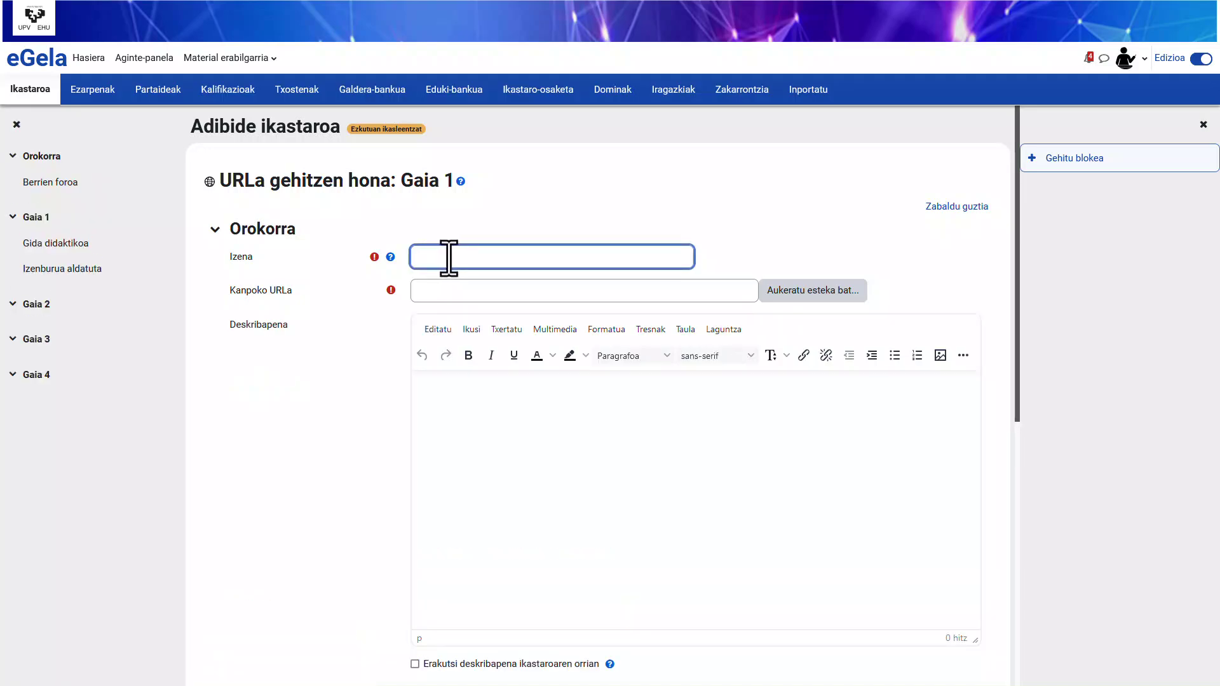
{"action": "type", "text": "Liburutegia"}
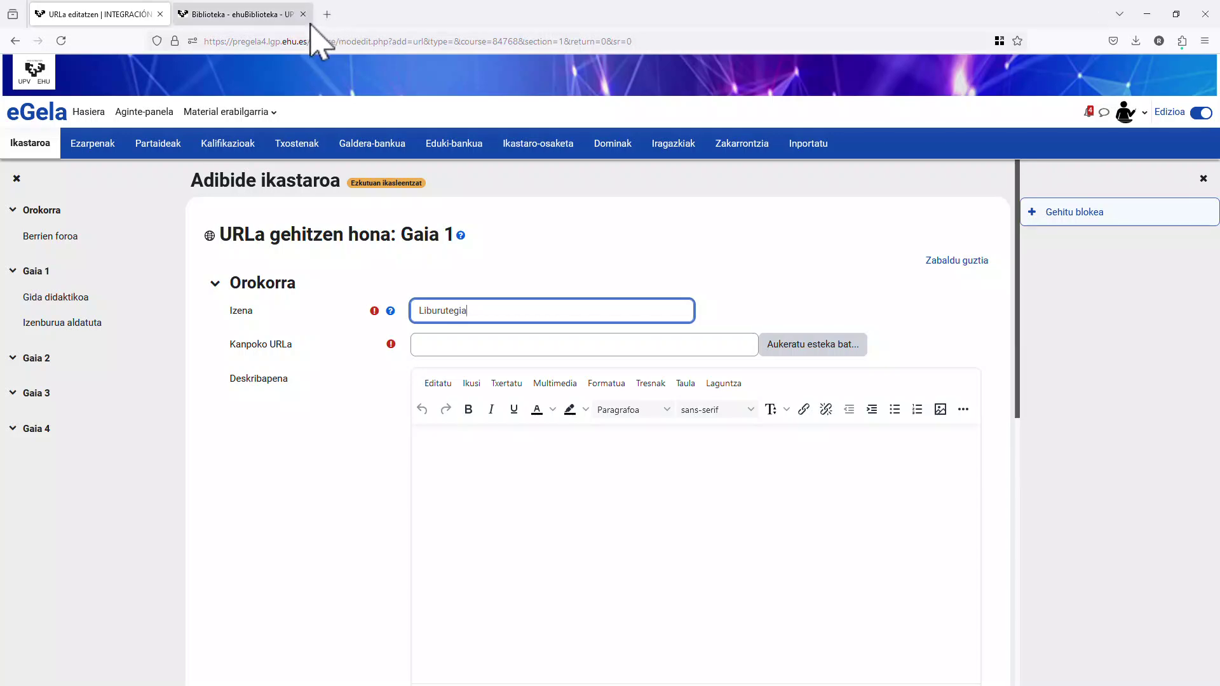
Step: Copy the ehuBiblioteka page's address into the URL resource as its external URL, and save it, returning to the course
{"action": "left_click", "coordinate": [214, 16]}
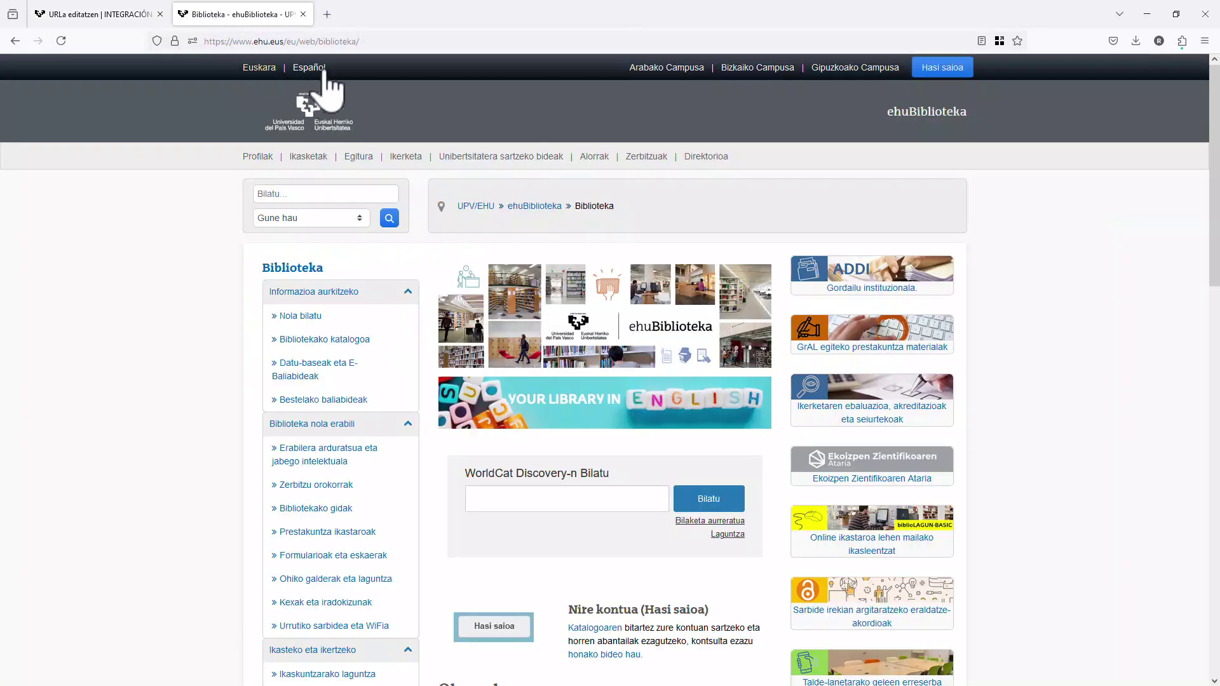
{"action": "left_click", "coordinate": [318, 41]}
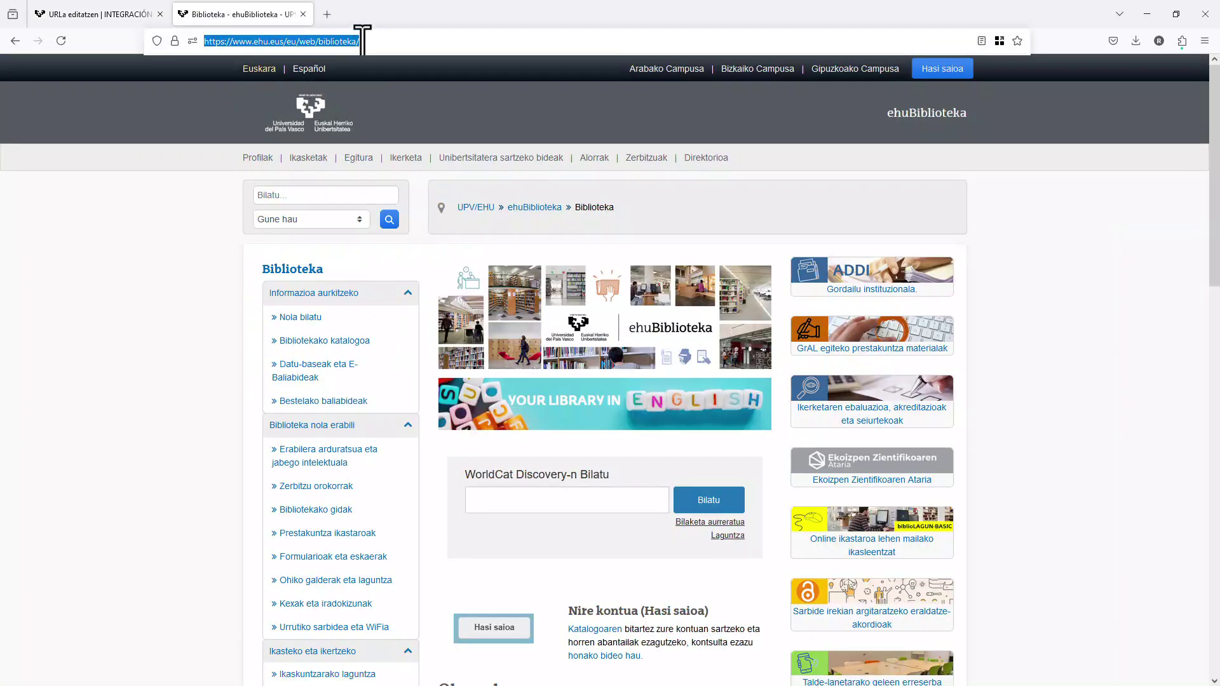
{"action": "left_click", "coordinate": [130, 15]}
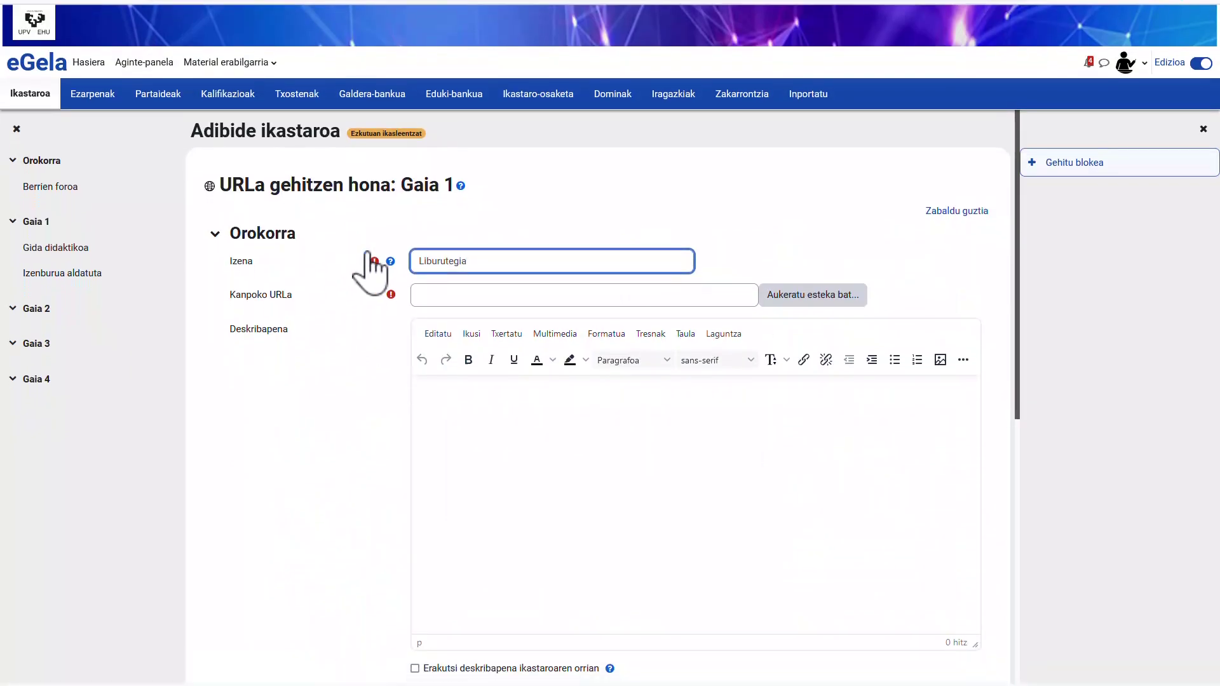
{"action": "left_click", "coordinate": [421, 291]}
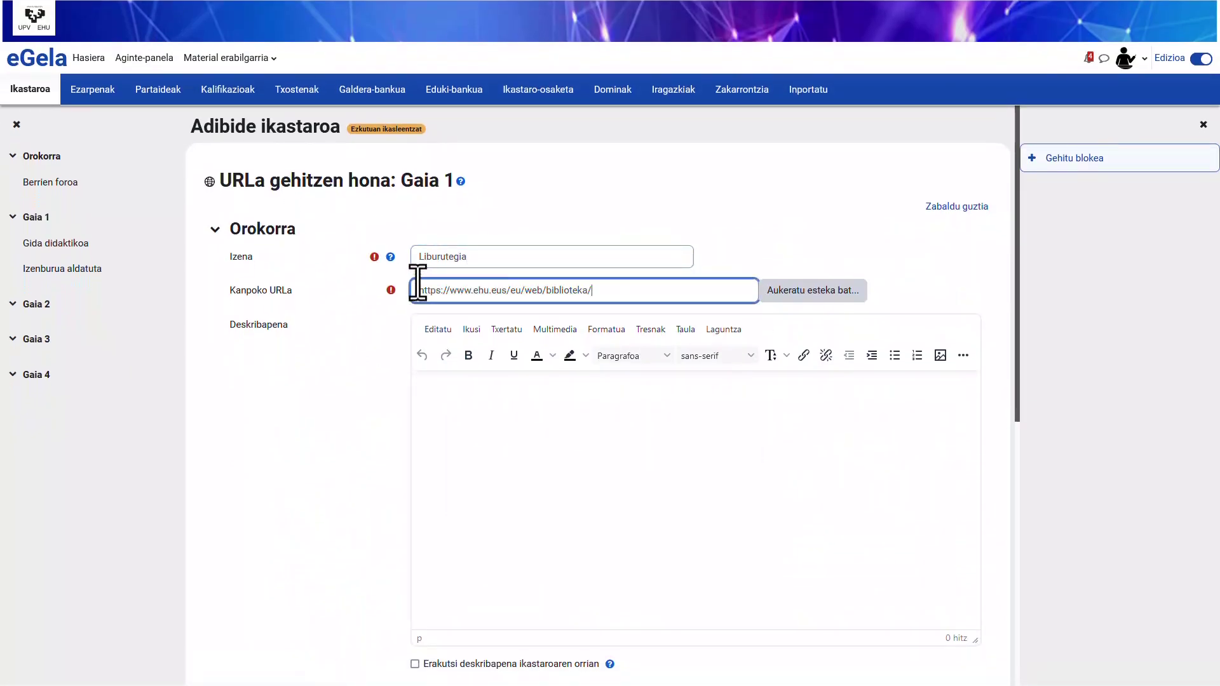
{"action": "scroll", "coordinate": [362, 409], "scroll_direction": "down", "scroll_amount": 5}
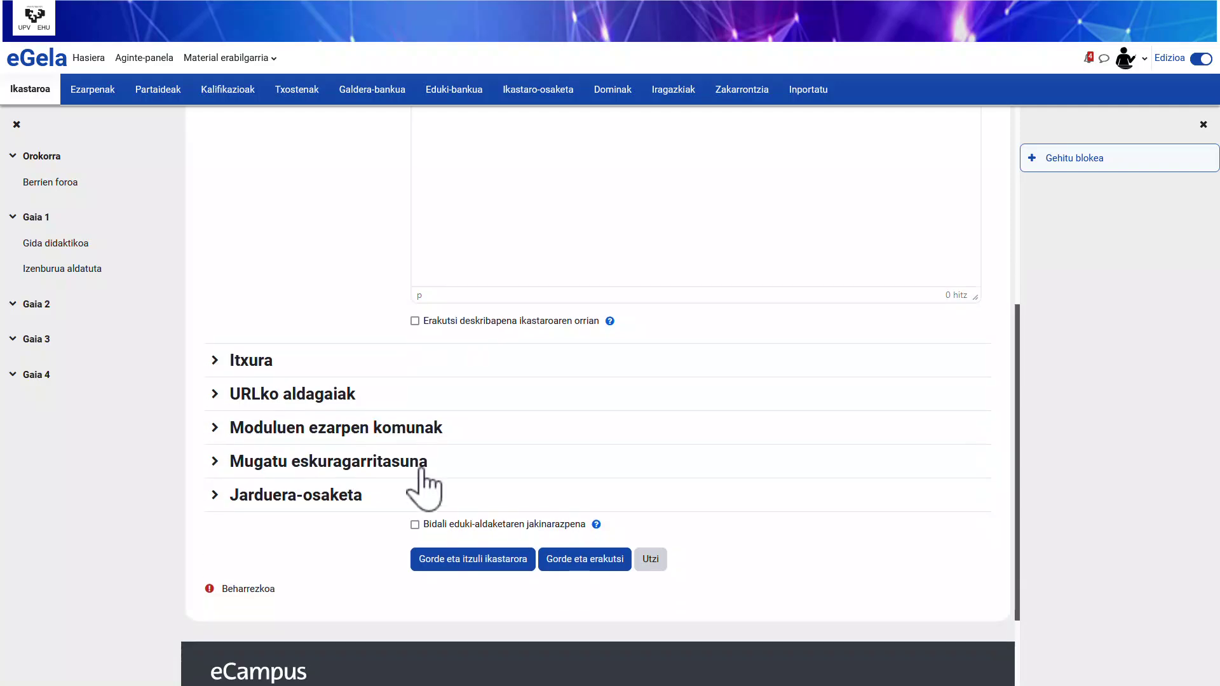
{"action": "left_click", "coordinate": [495, 557]}
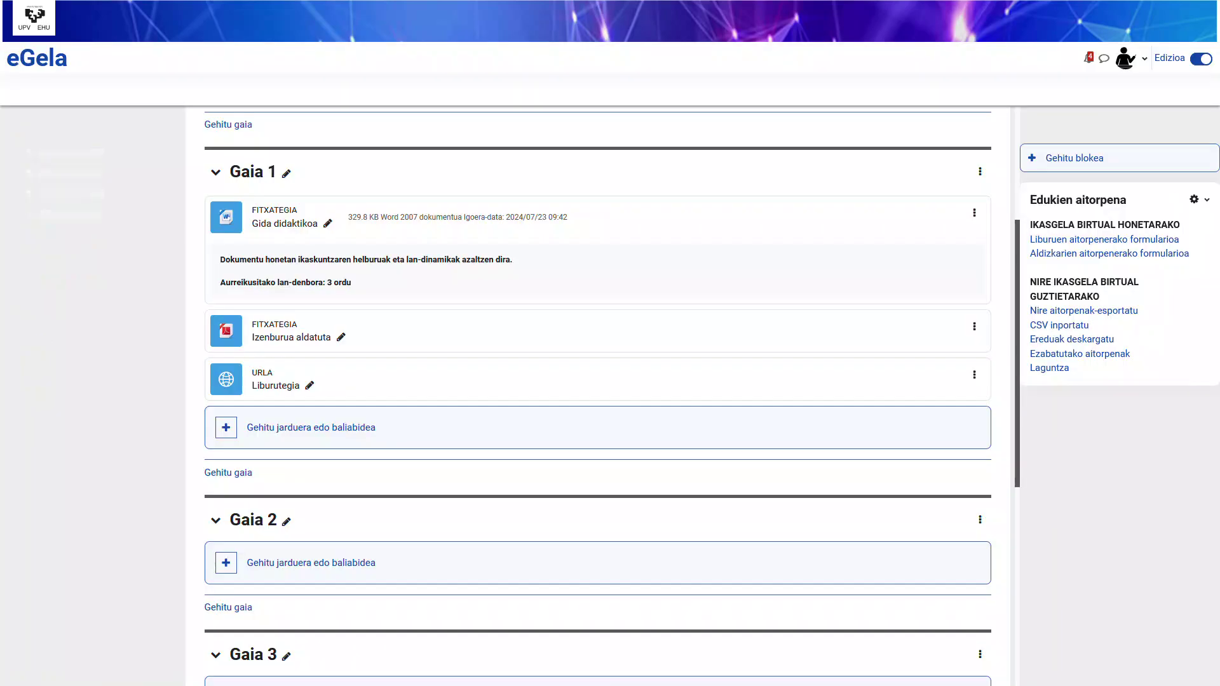
Step: Upload Adibide karpeta.zip from Carpeta de ejemplo to Gaia 1, choosing to unzip the files and create a folder
{"action": "key", "text": "alt+Tab"}
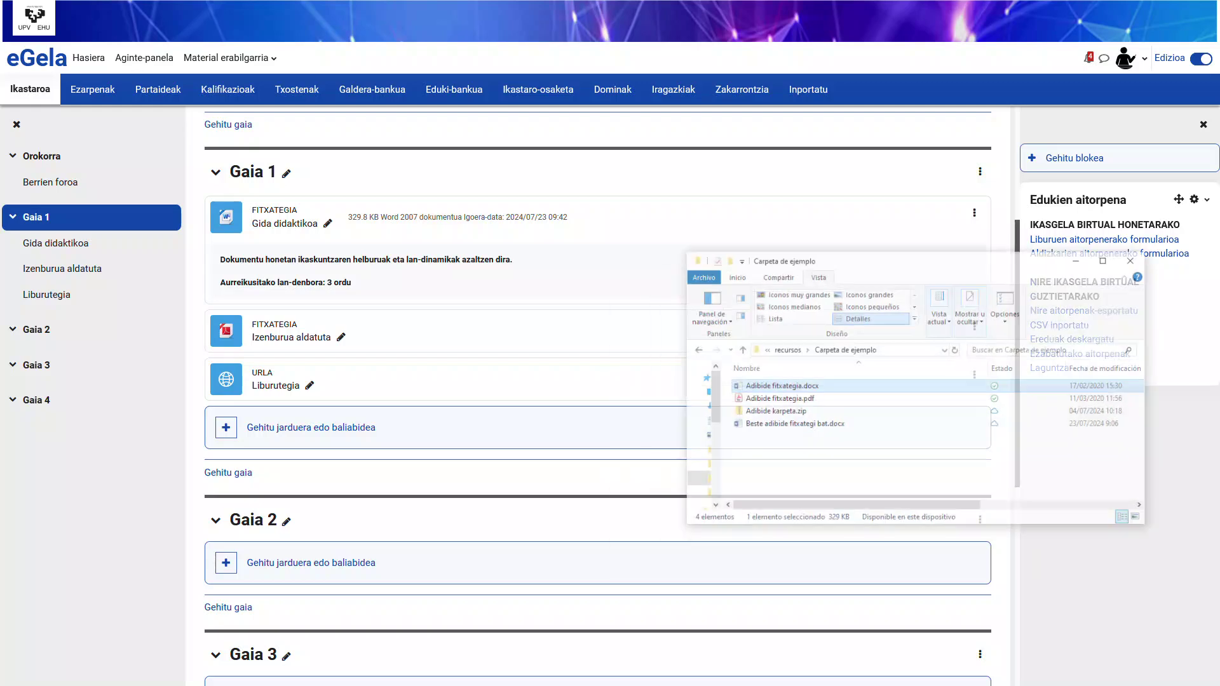
{"action": "left_click", "coordinate": [790, 392]}
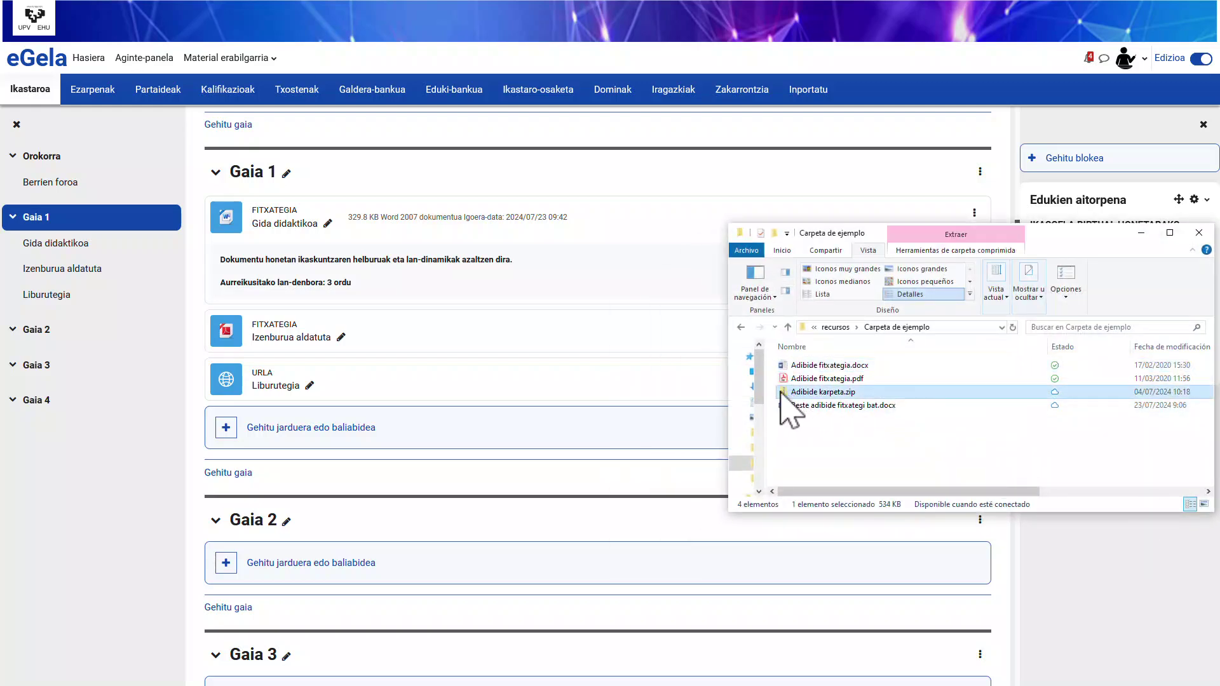
{"action": "left_click_drag", "start_coordinate": [758, 391], "coordinate": [395, 420]}
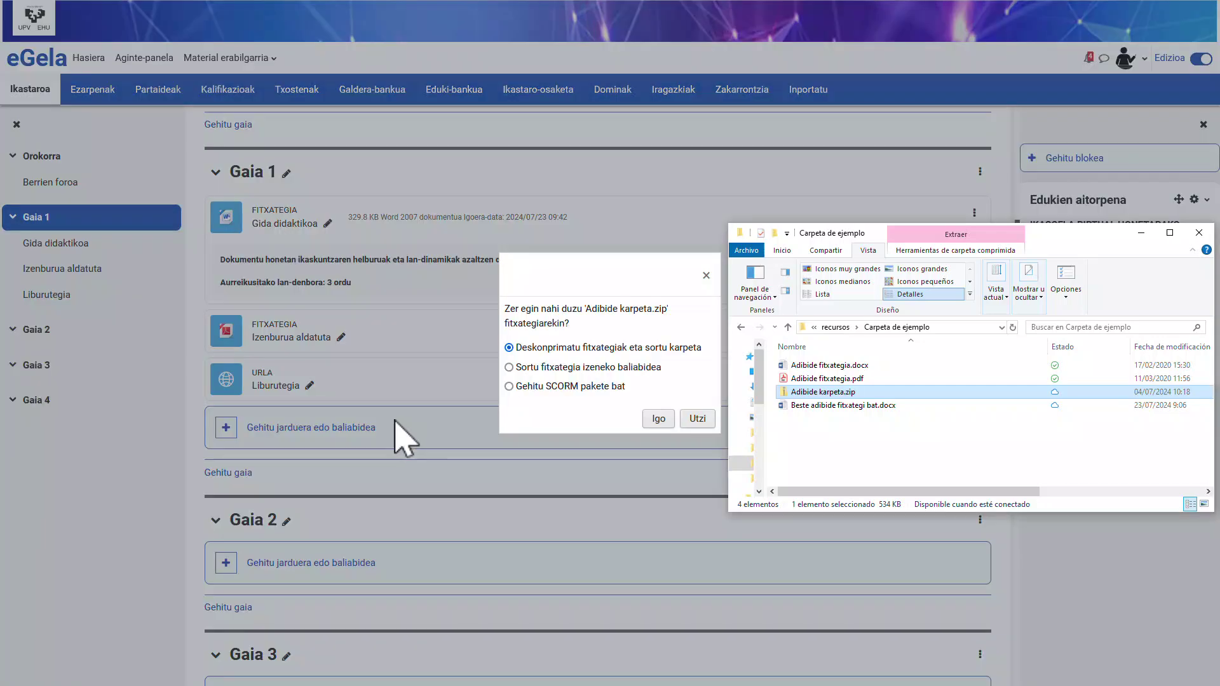
{"action": "left_click", "coordinate": [660, 418]}
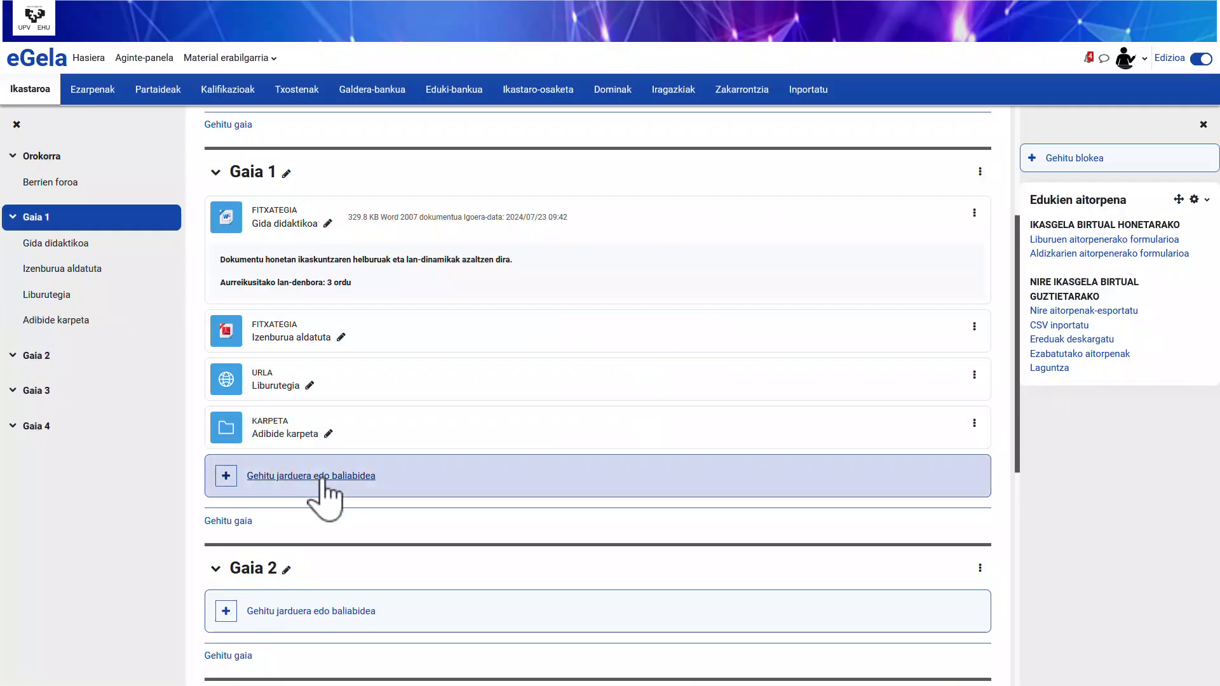
Step: Start a new Karpeta resource in Gaia 1 and name it Karpeta
{"action": "left_click", "coordinate": [345, 476]}
{"action": "left_click", "coordinate": [625, 115]}
{"action": "left_click", "coordinate": [566, 183]}
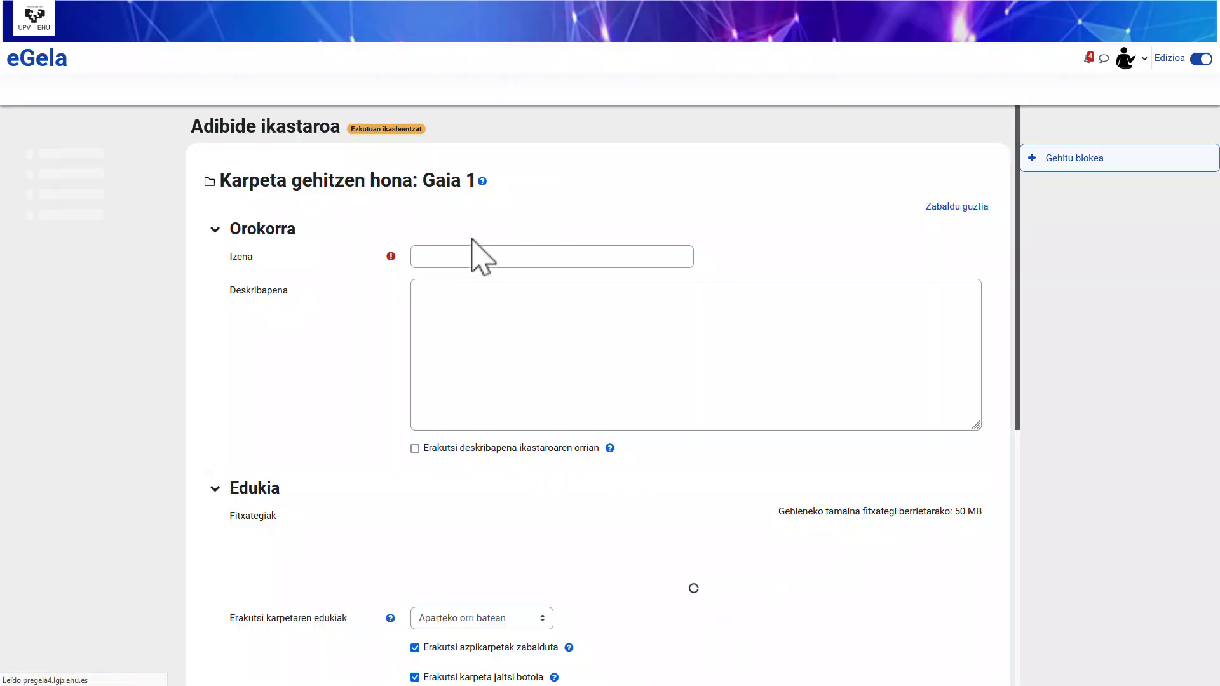
{"action": "left_click", "coordinate": [455, 257]}
{"action": "type", "text": "Izenburua"}
Step: Add Adibide fitxategia.docx, Adibide fitxategia.pdf and Beste adibide fitxategi bat.docx from Carpeta de ejemplo to the folder's files
{"action": "scroll", "coordinate": [516, 431], "scroll_direction": "down", "scroll_amount": 4}
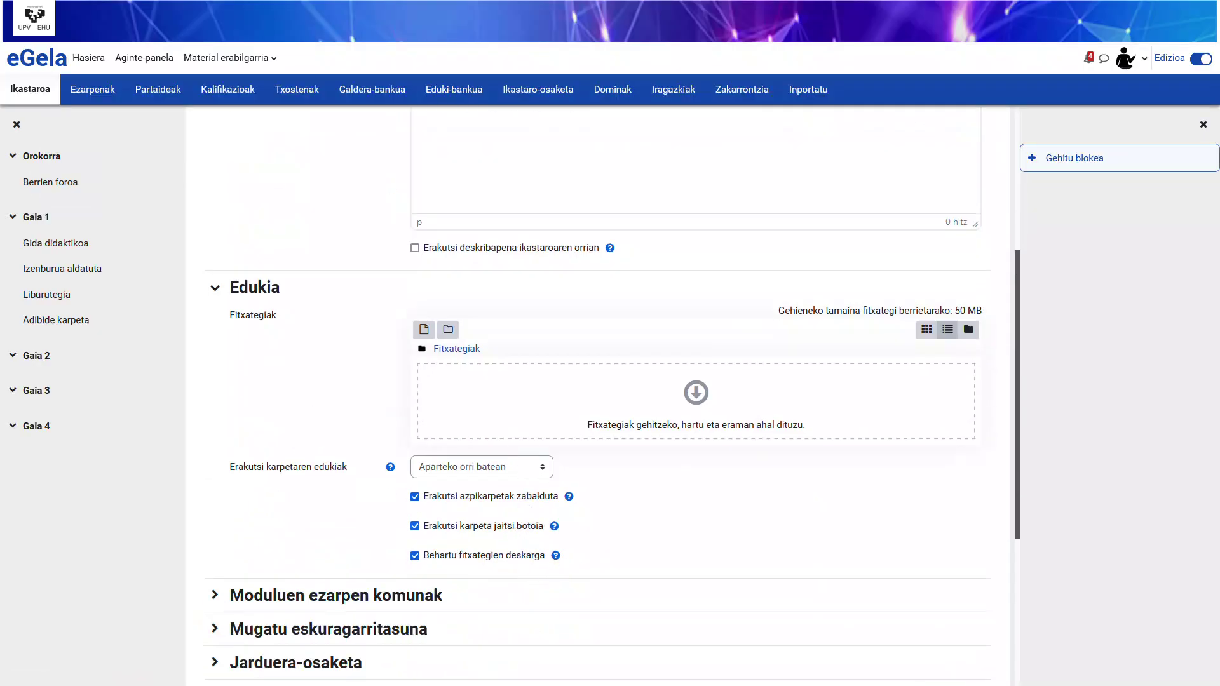
{"action": "key", "text": "alt+Tab"}
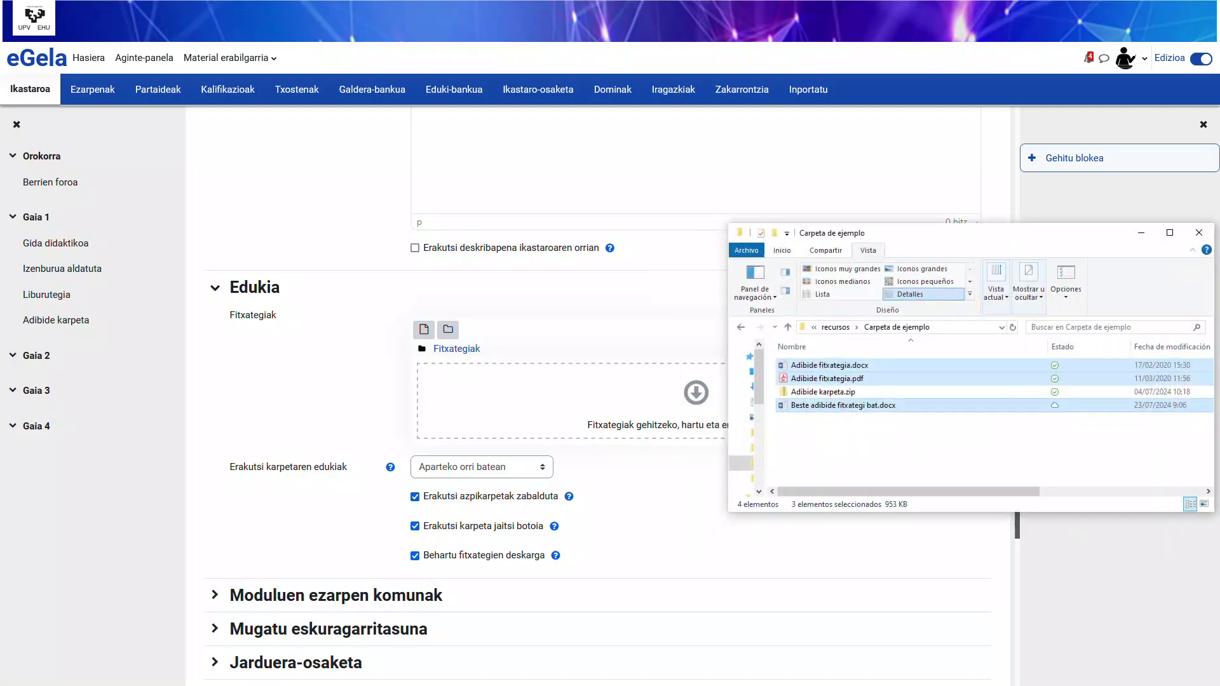
{"action": "left_click_drag", "start_coordinate": [790, 369], "coordinate": [521, 400]}
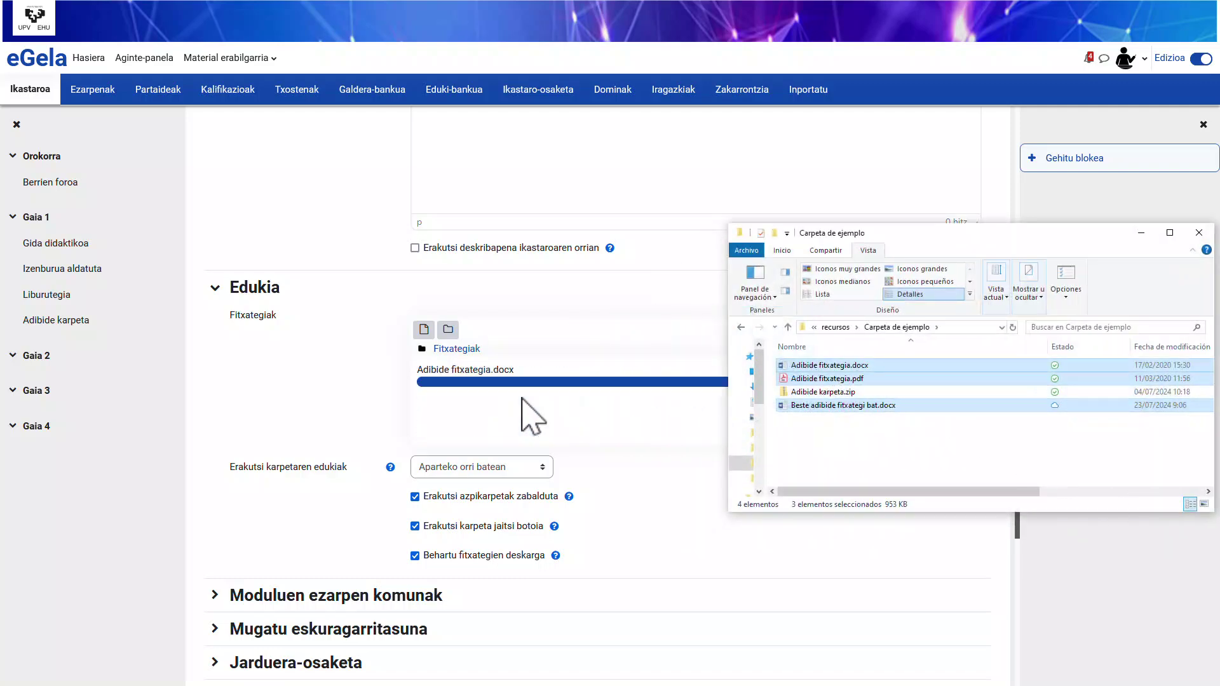
{"action": "left_click", "coordinate": [852, 545]}
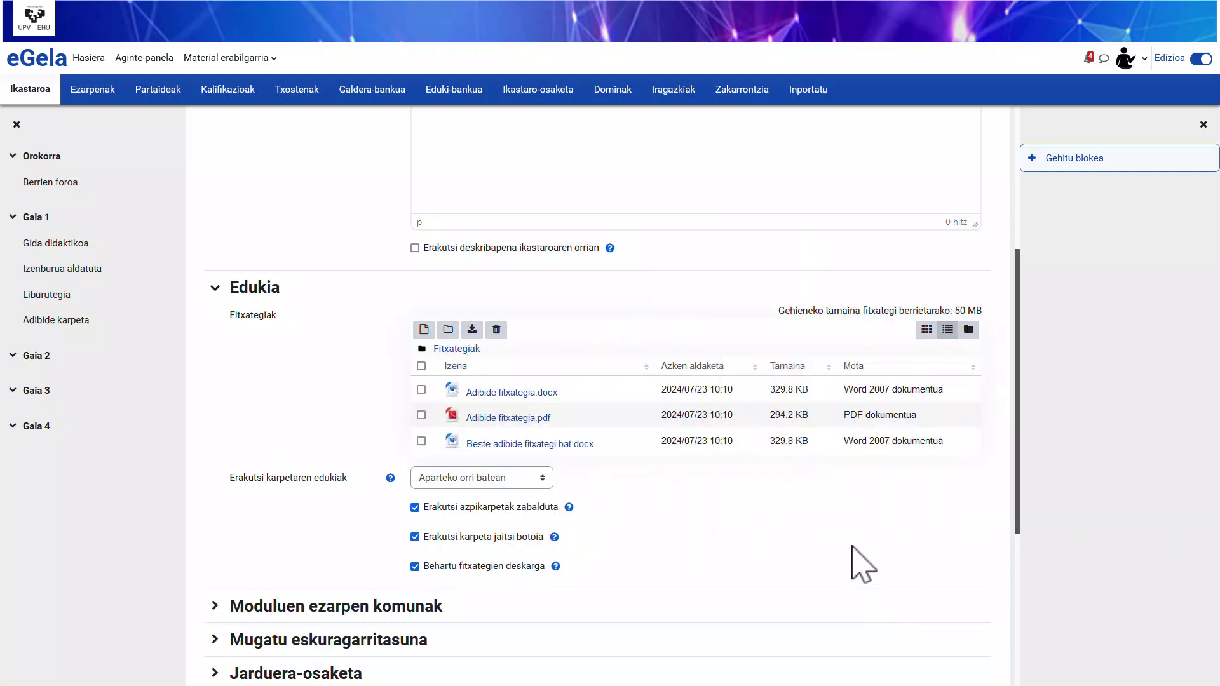
Step: Set the folder's contents to display on a separate page (Aparteko orri batean), and save it, returning to the course
{"action": "left_click", "coordinate": [516, 484]}
{"action": "left_click", "coordinate": [534, 495]}
{"action": "scroll", "coordinate": [699, 518], "scroll_direction": "down", "scroll_amount": 5}
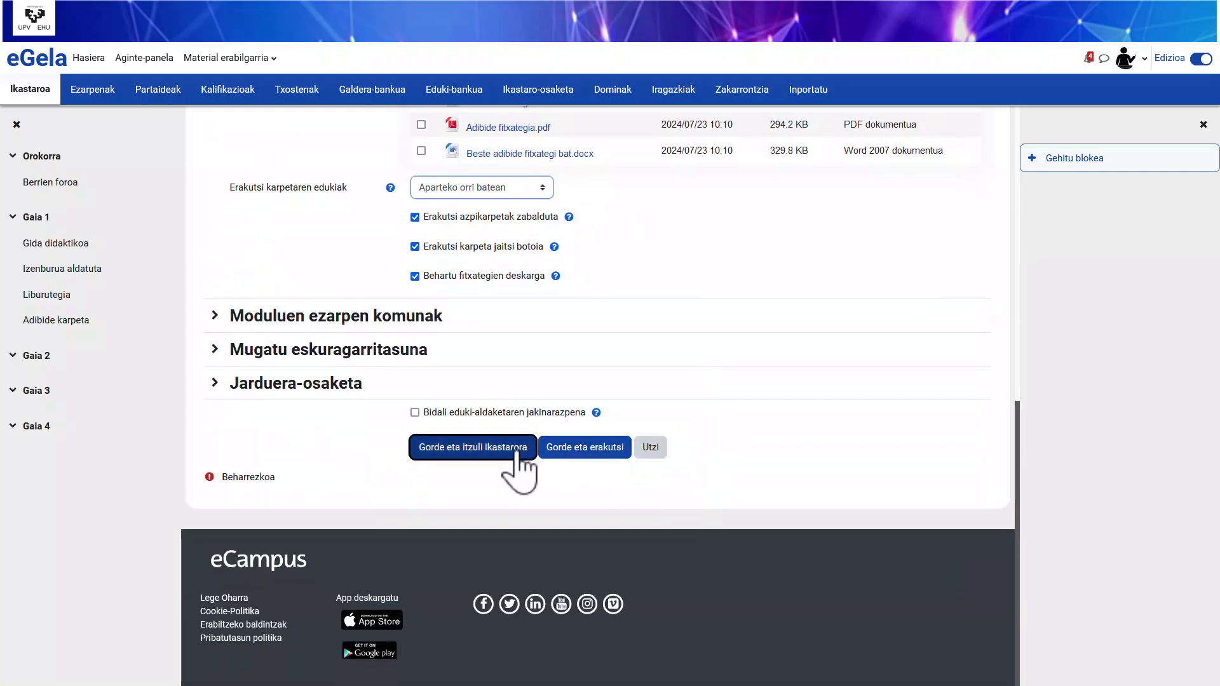
{"action": "left_click", "coordinate": [513, 448]}
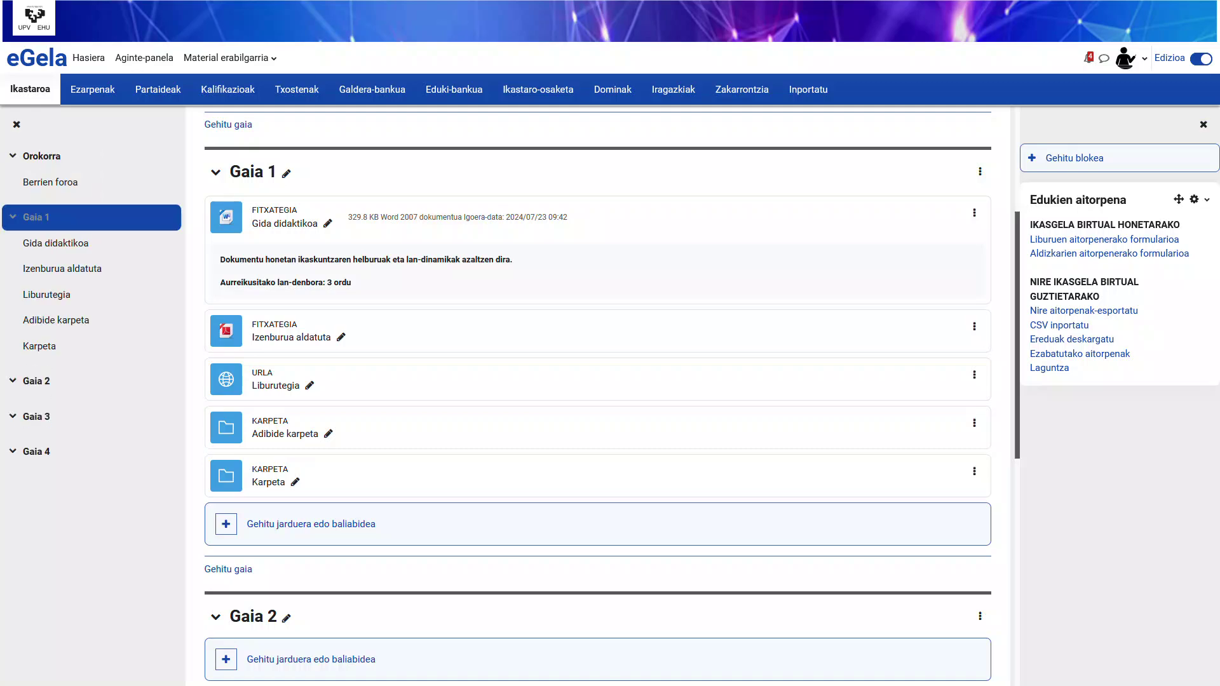
Step: Give Gaia 1 the summary "Atal baten adibide deskribapena" in bold and save the section's settings
{"action": "left_click", "coordinate": [980, 172]}
{"action": "left_click", "coordinate": [933, 197]}
{"action": "left_click", "coordinate": [542, 382]}
{"action": "type", "text": "Atal baten adibide deskribapena"}
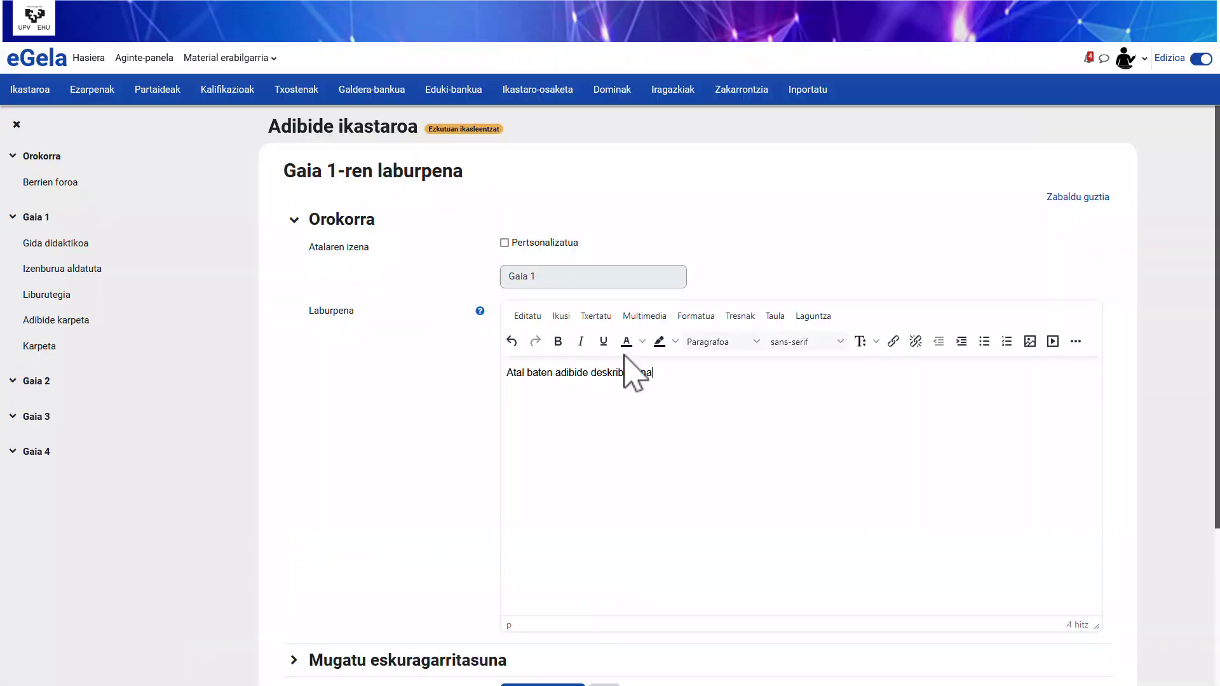
{"action": "left_click_drag", "start_coordinate": [654, 372], "coordinate": [490, 369]}
{"action": "left_click", "coordinate": [558, 342]}
{"action": "scroll", "coordinate": [419, 397], "scroll_direction": "down", "scroll_amount": 3}
{"action": "left_click", "coordinate": [531, 493]}
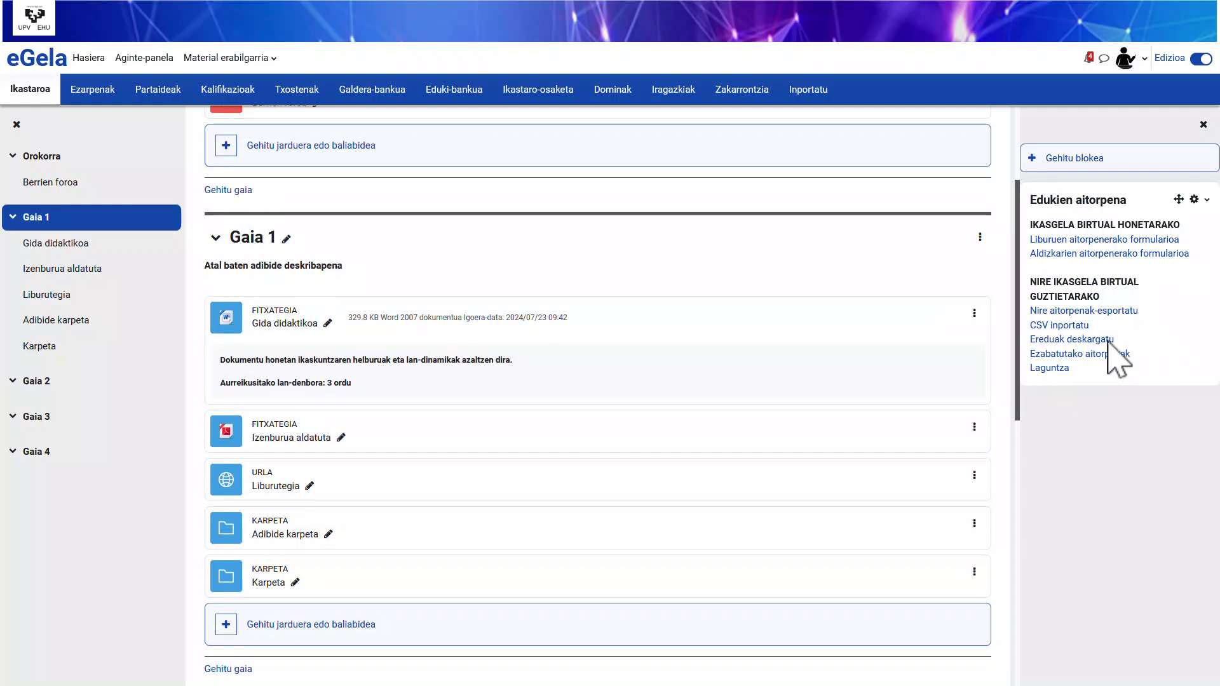
{"action": "left_click", "coordinate": [979, 237]}
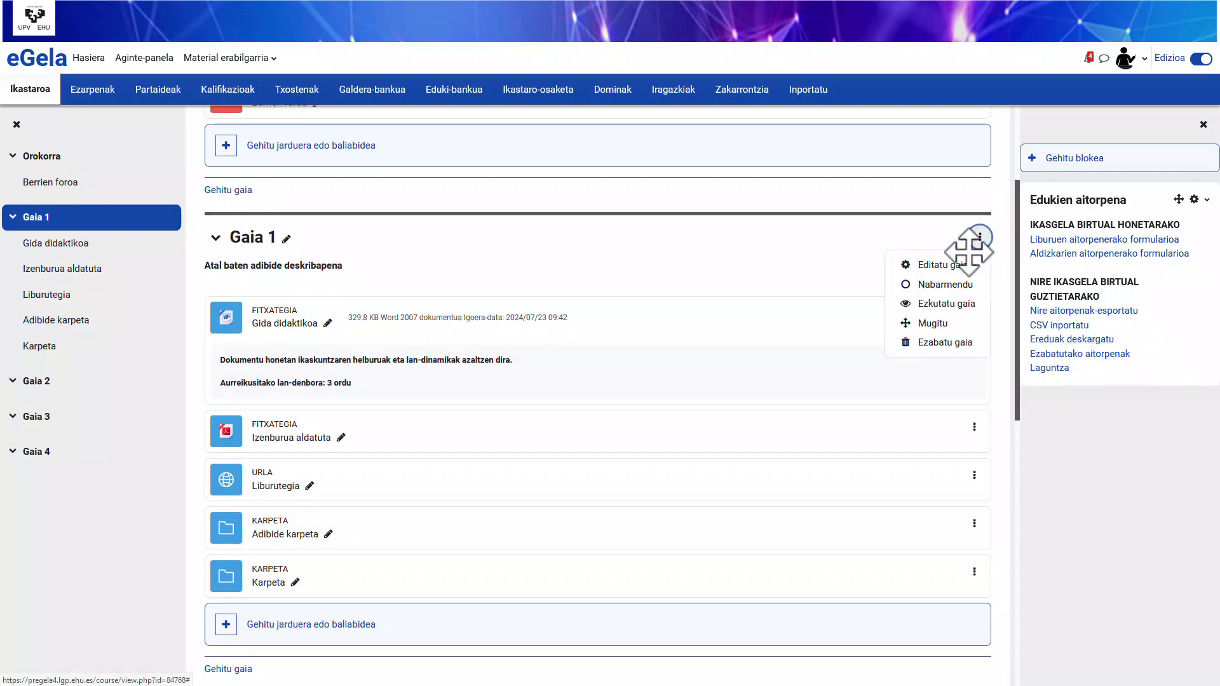
{"action": "left_click", "coordinate": [822, 239]}
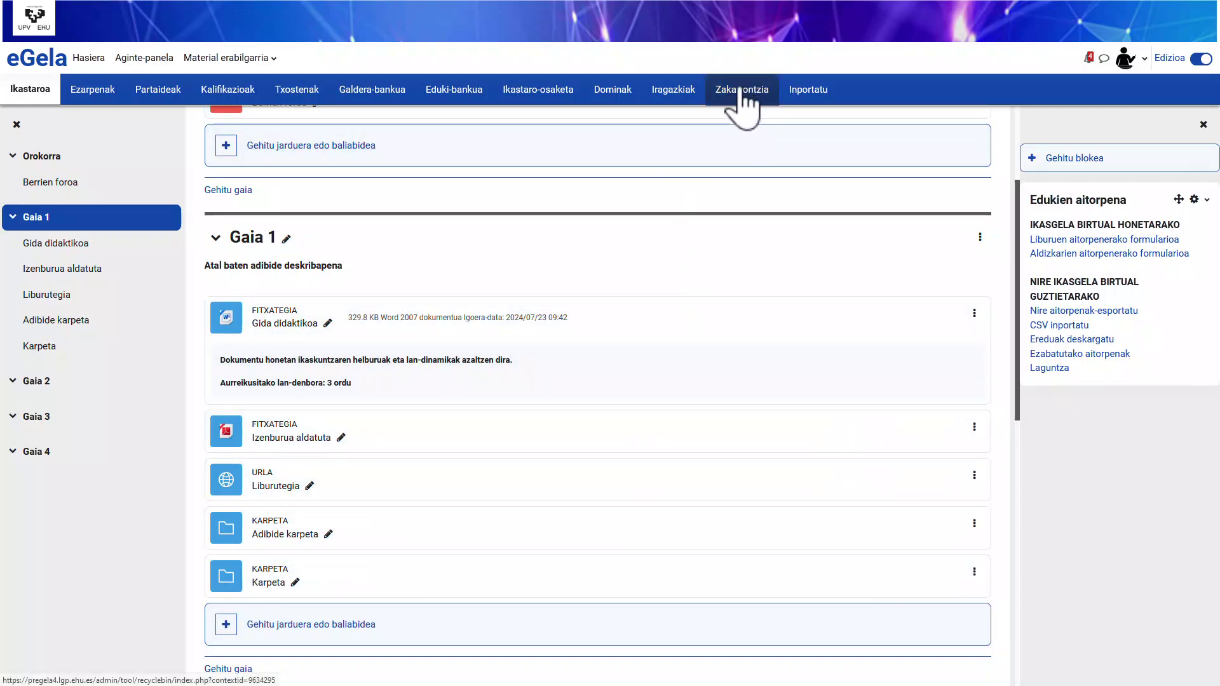
Step: Delete the Karpeta folder from Gaia 1, confirming the deletion, and open the course's recycle bin (Zakarrontzia)
{"action": "left_click", "coordinate": [974, 573]}
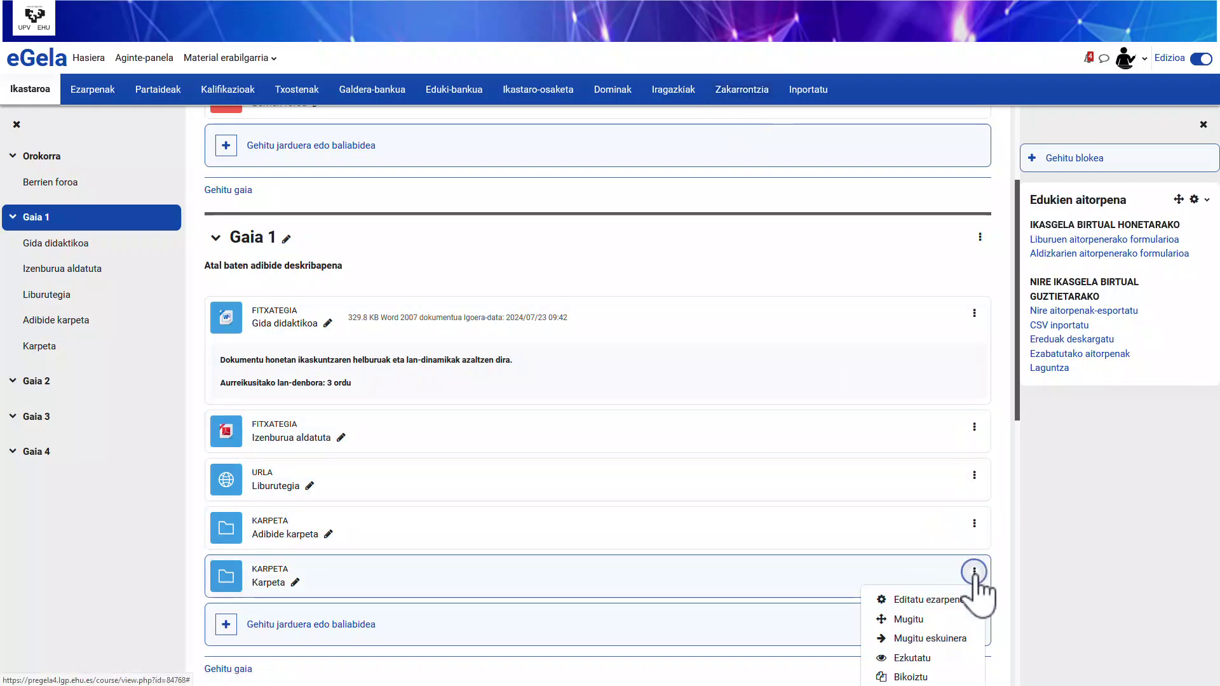
{"action": "scroll", "coordinate": [913, 656], "scroll_direction": "down", "scroll_amount": 2}
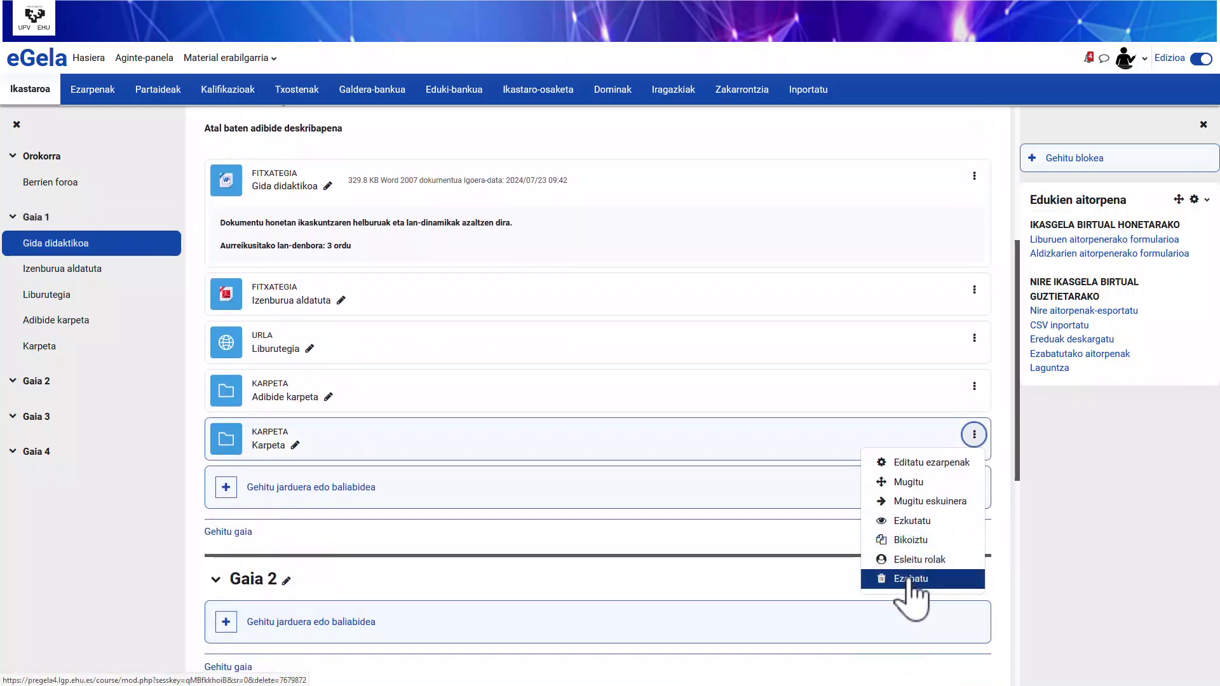
{"action": "left_click", "coordinate": [908, 579]}
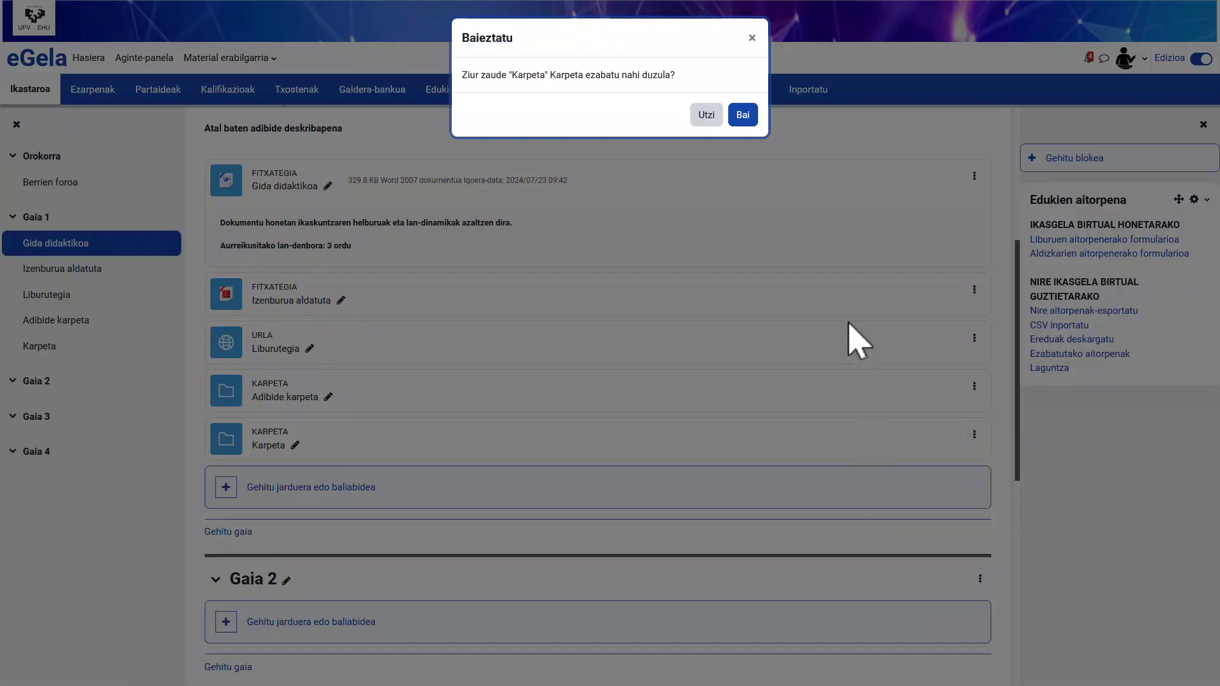
{"action": "left_click", "coordinate": [743, 117]}
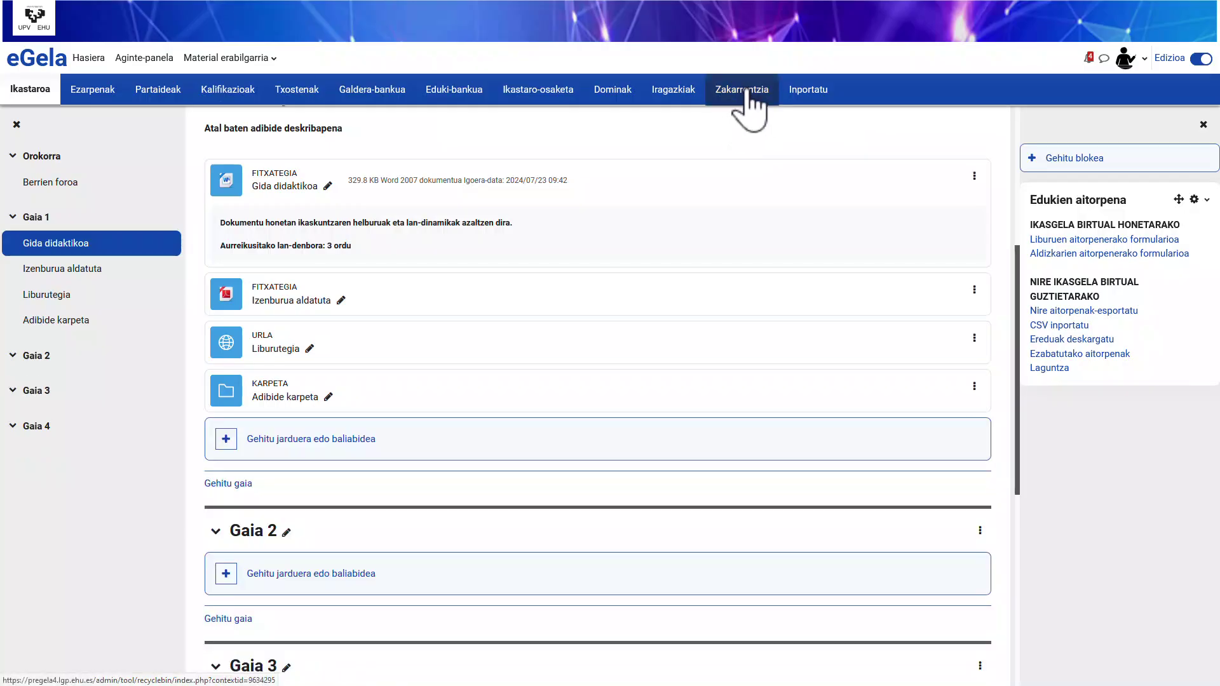
{"action": "left_click", "coordinate": [745, 92]}
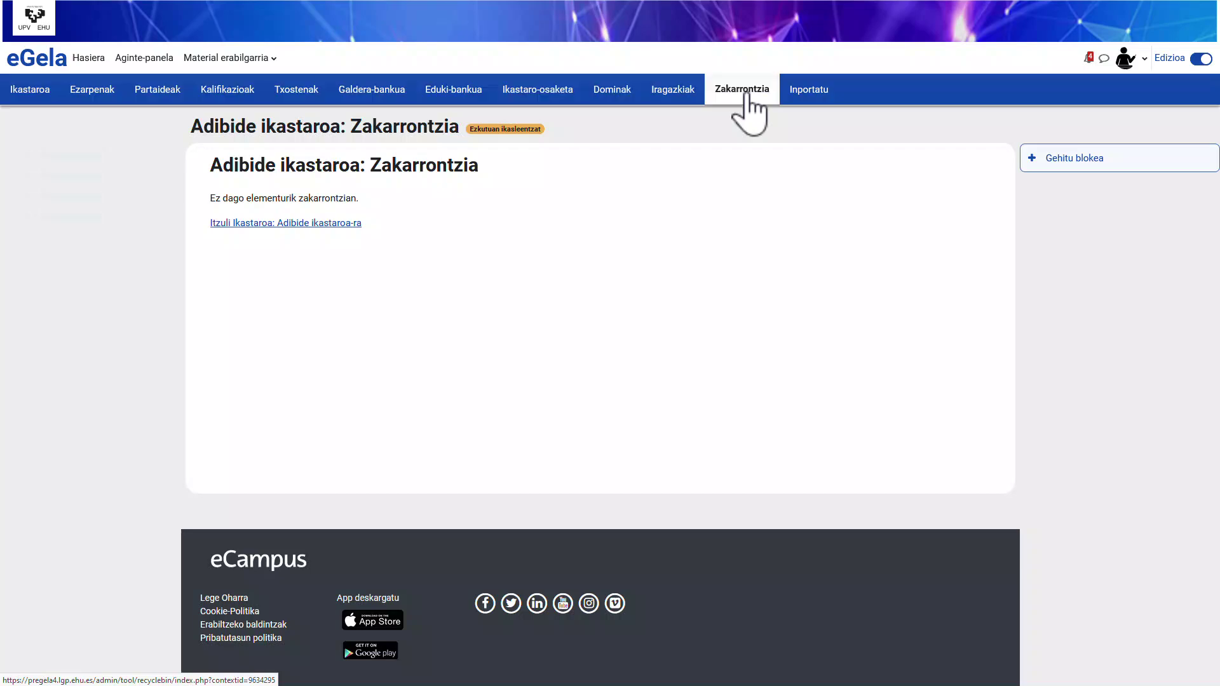